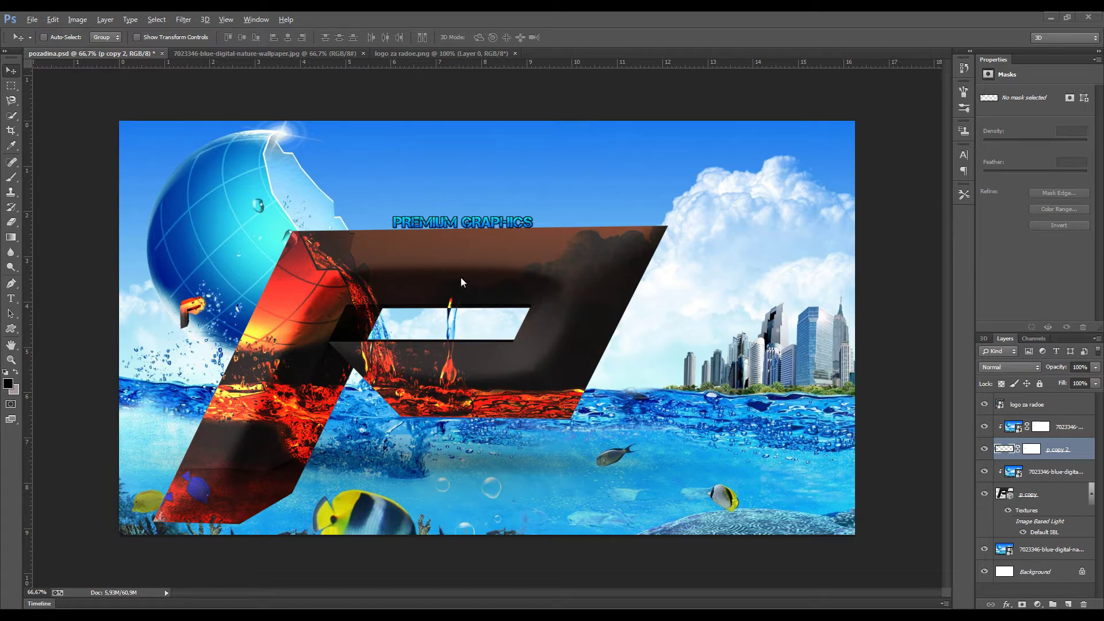
- Type a black letter P on the ocean-and-city wallpaper document
{"action": "left_click", "coordinate": [248, 56]}
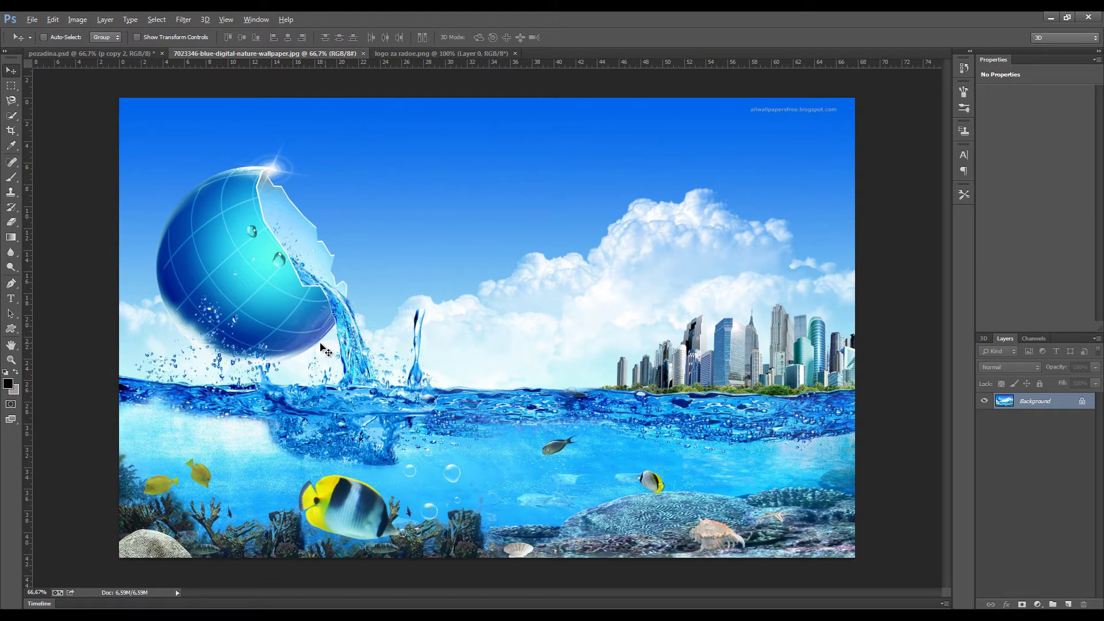
{"action": "left_click", "coordinate": [10, 301]}
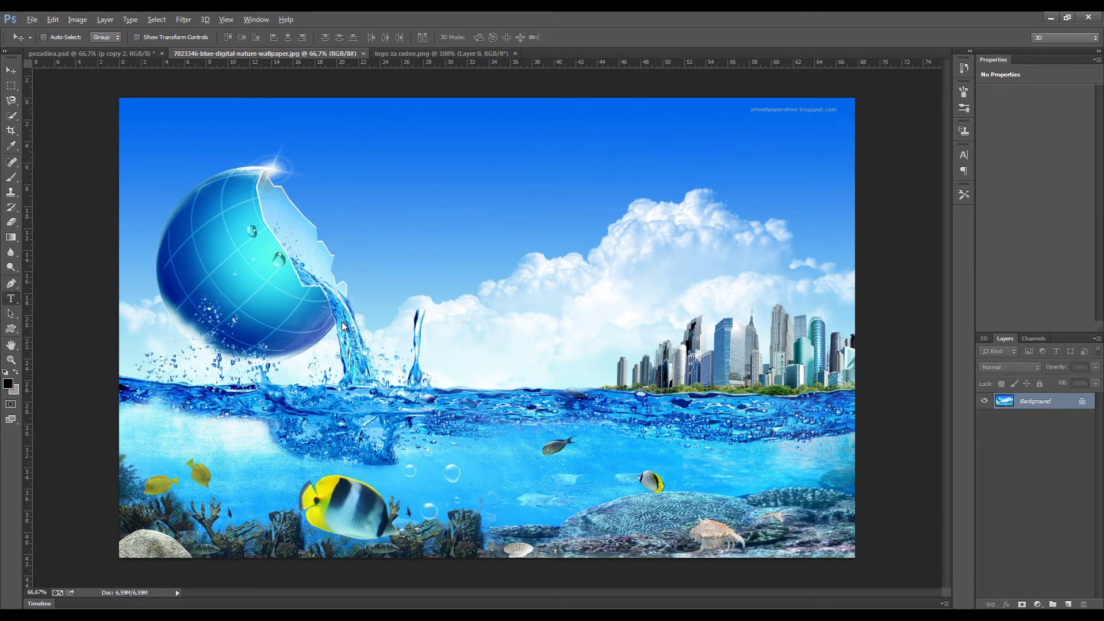
{"action": "left_click", "coordinate": [385, 316]}
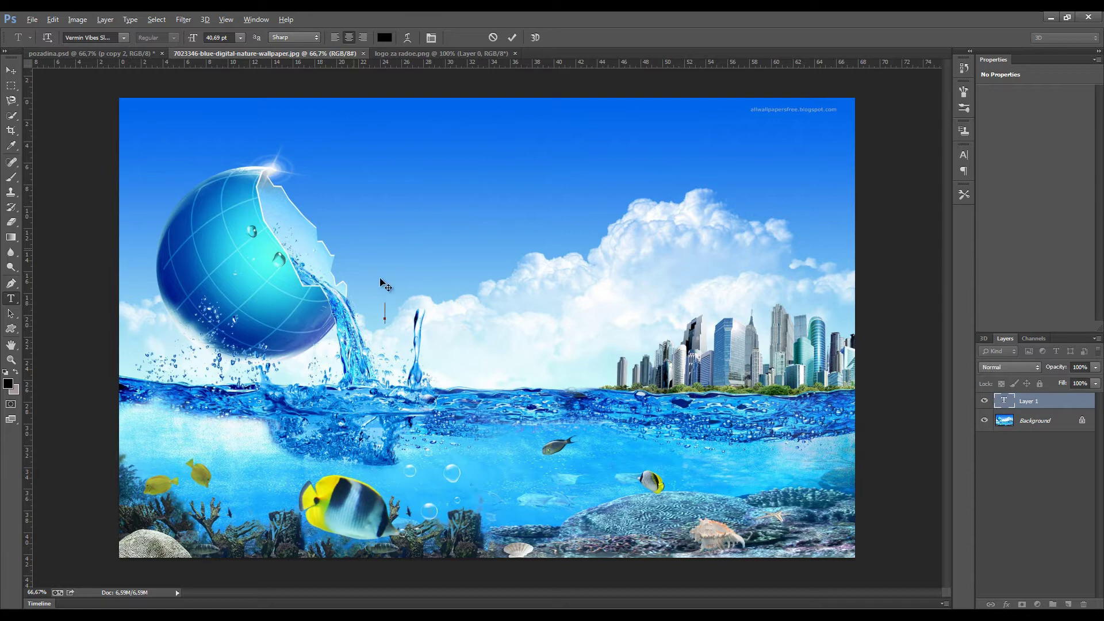
{"action": "type", "text": "P"}
{"action": "left_click", "coordinate": [11, 72]}
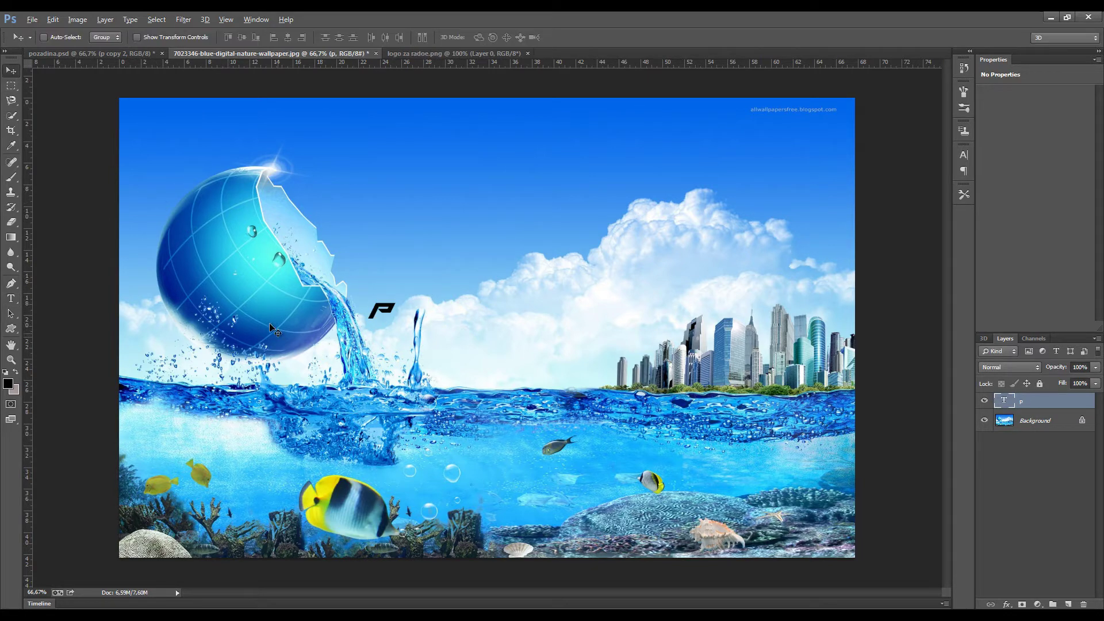
- Scale the P up hugely, shift it down-right, and duplicate its layer
{"action": "key", "text": "ctrl+t"}
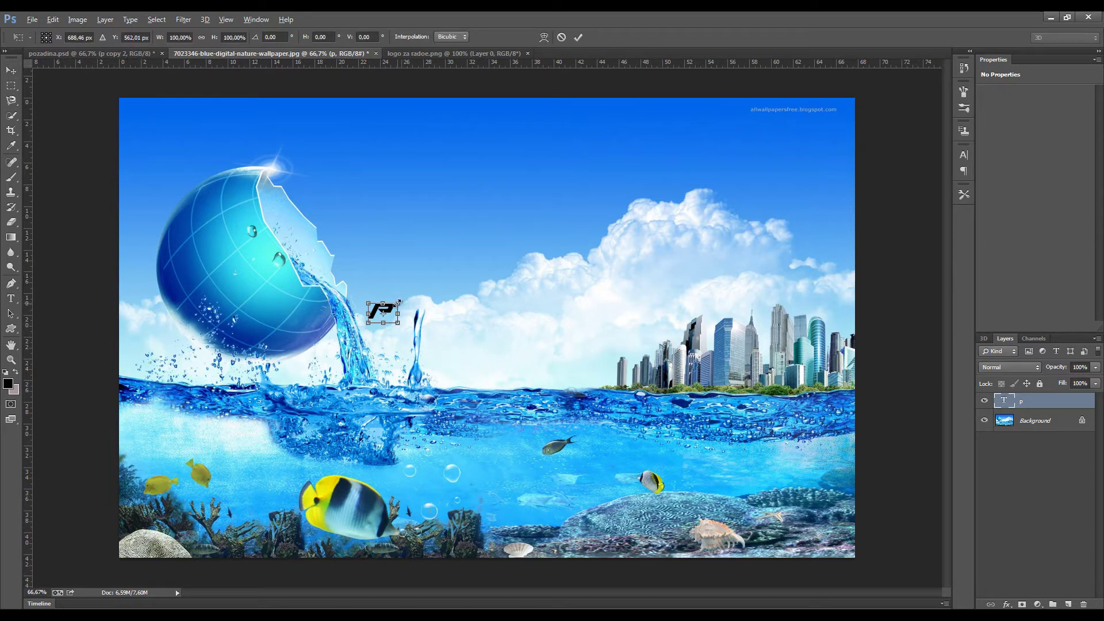
{"action": "left_click_drag", "start_coordinate": [398, 301], "coordinate": [619, 213]}
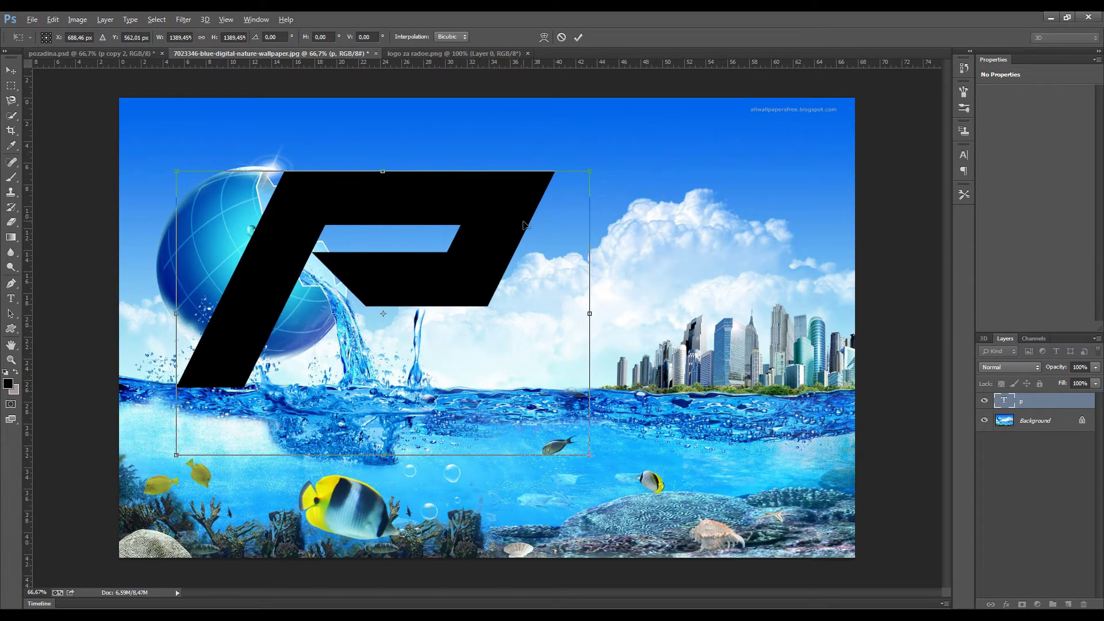
{"action": "left_click_drag", "start_coordinate": [469, 249], "coordinate": [486, 302]}
{"action": "left_click_drag", "start_coordinate": [610, 224], "coordinate": [676, 190]}
{"action": "key", "text": "Return"}
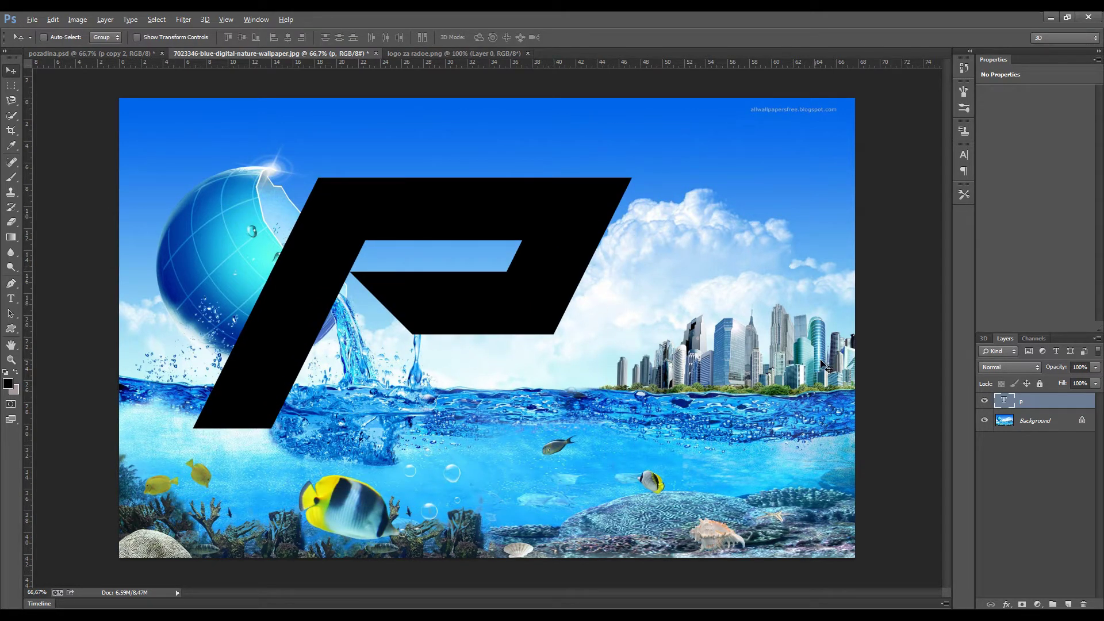
{"action": "key", "text": "ctrl+j"}
- Hide the original p layer and rasterize the p copy type layer
{"action": "left_click", "coordinate": [985, 417]}
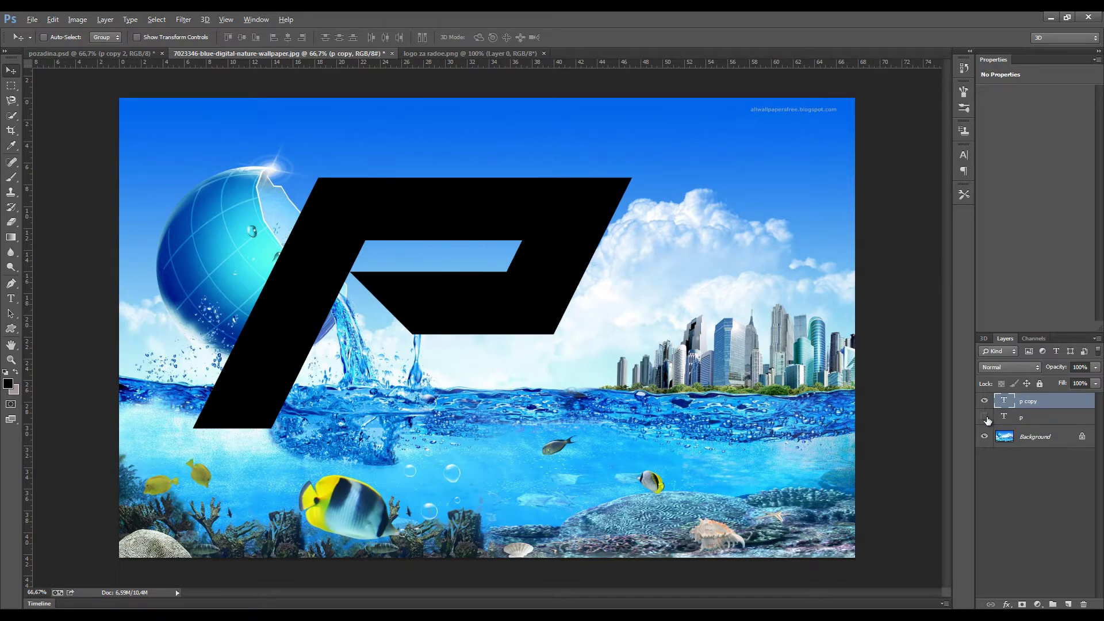
{"action": "right_click", "coordinate": [1047, 397]}
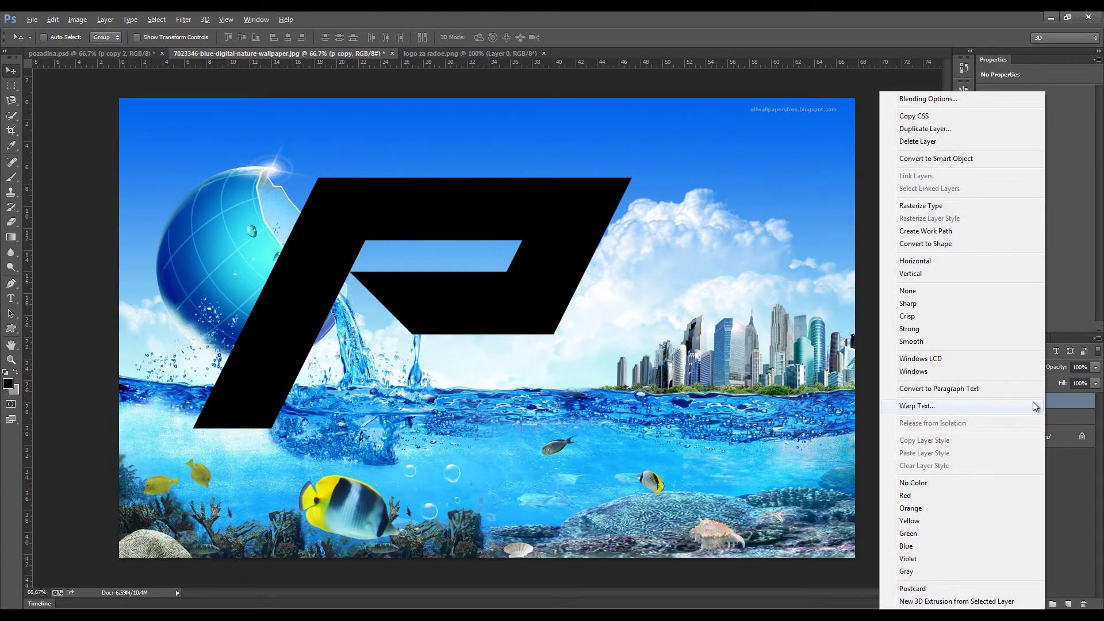
{"action": "left_click", "coordinate": [954, 205]}
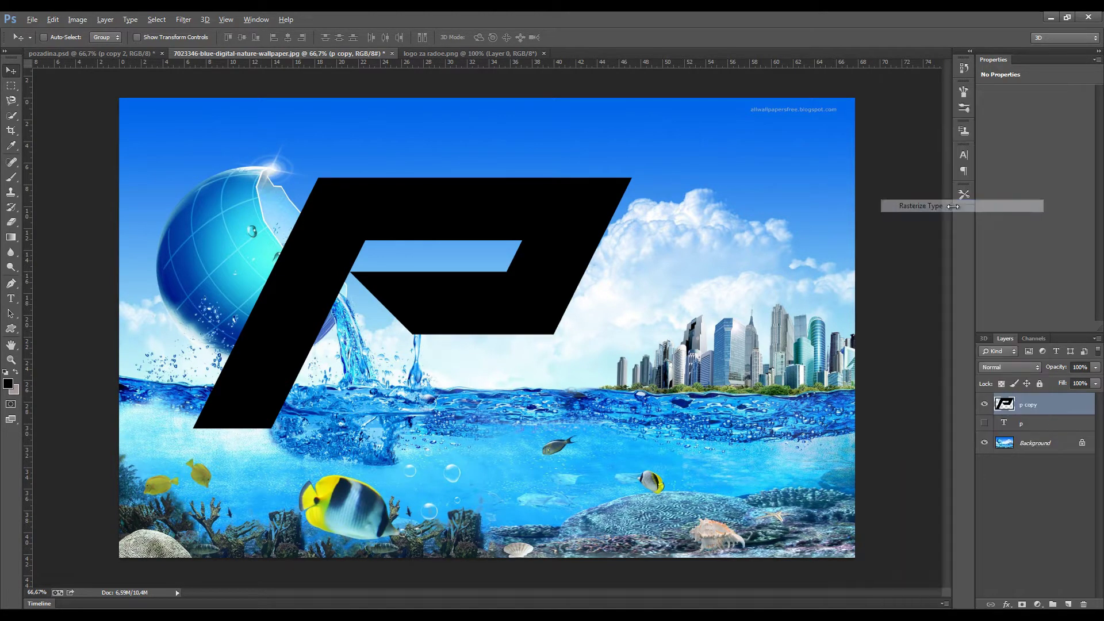
- Extrude p copy into 3D with an inflated shape preset and extrusion depth 370
{"action": "left_click", "coordinate": [207, 21]}
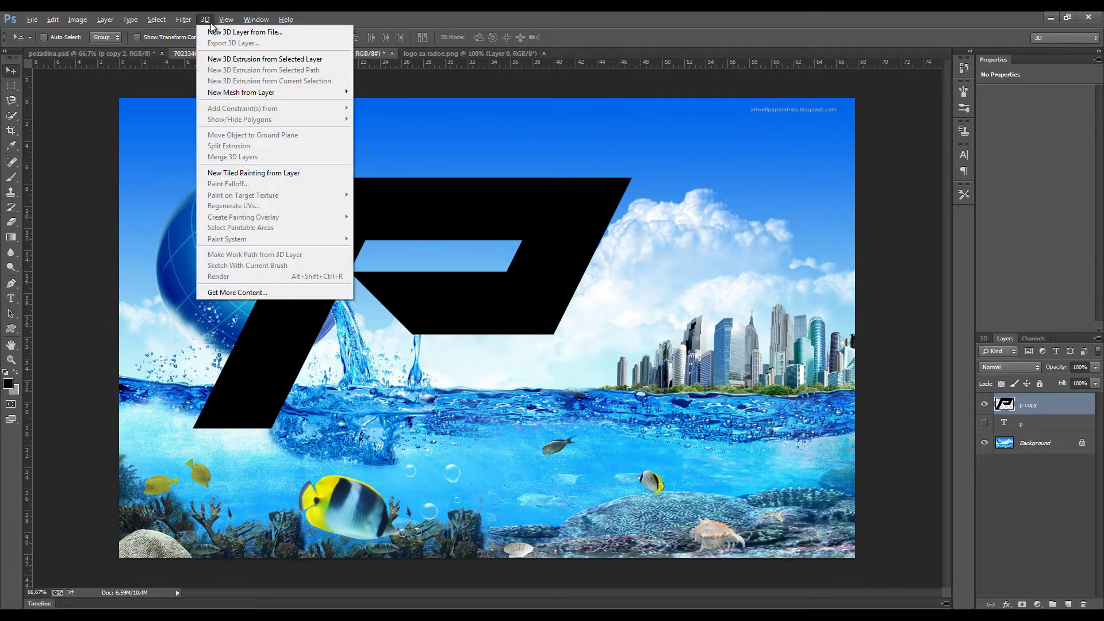
{"action": "left_click", "coordinate": [235, 59]}
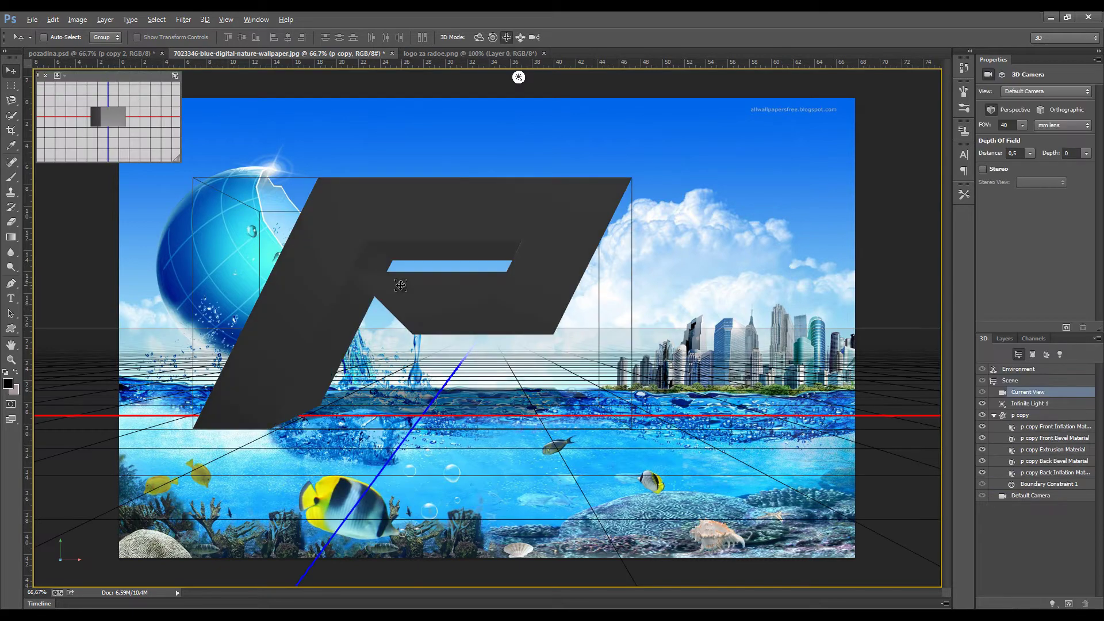
{"action": "left_click", "coordinate": [521, 296]}
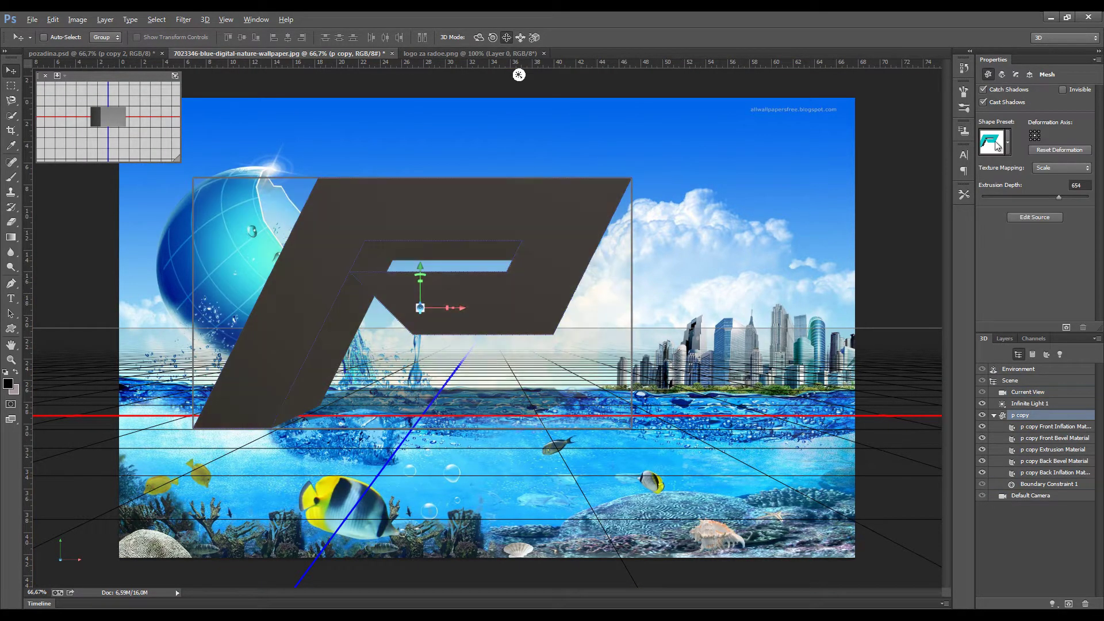
{"action": "left_click", "coordinate": [1006, 139]}
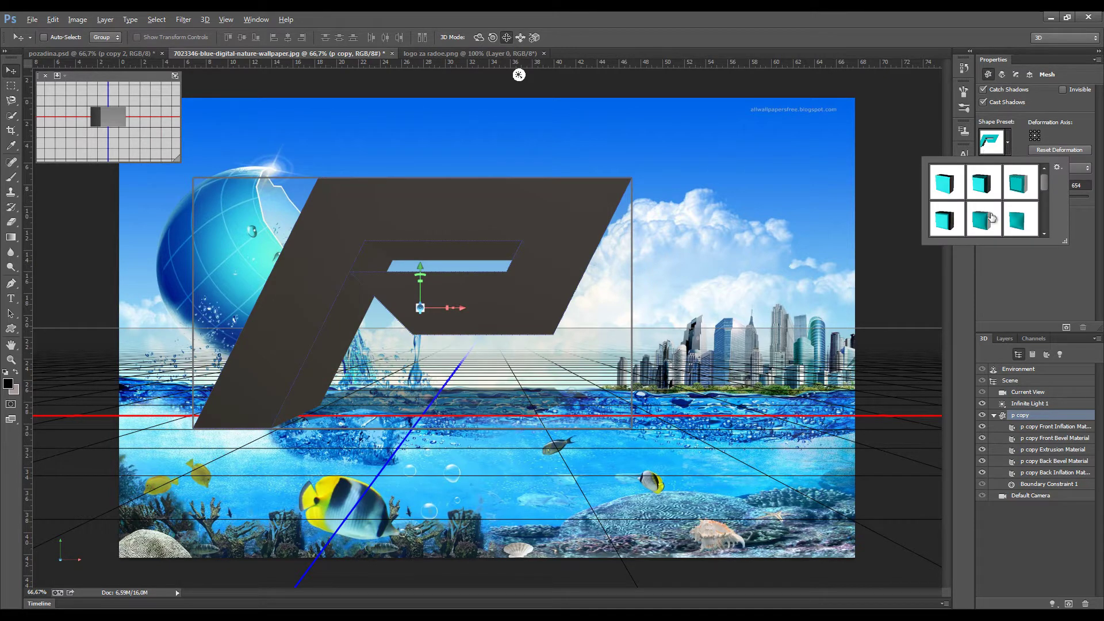
{"action": "left_click", "coordinate": [1021, 221]}
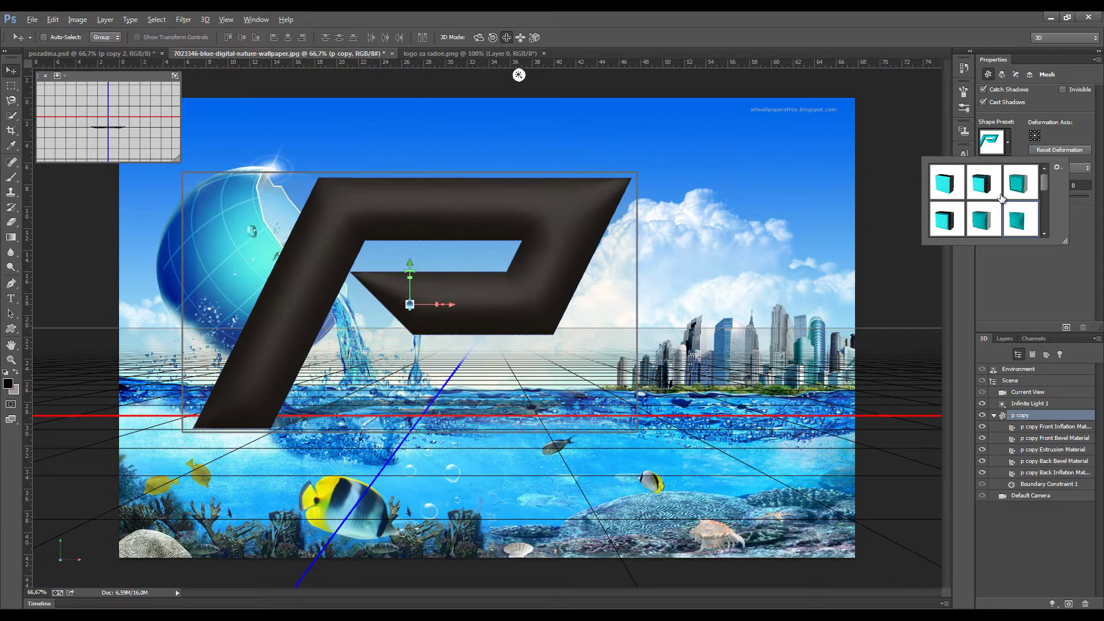
{"action": "left_click", "coordinate": [1010, 140]}
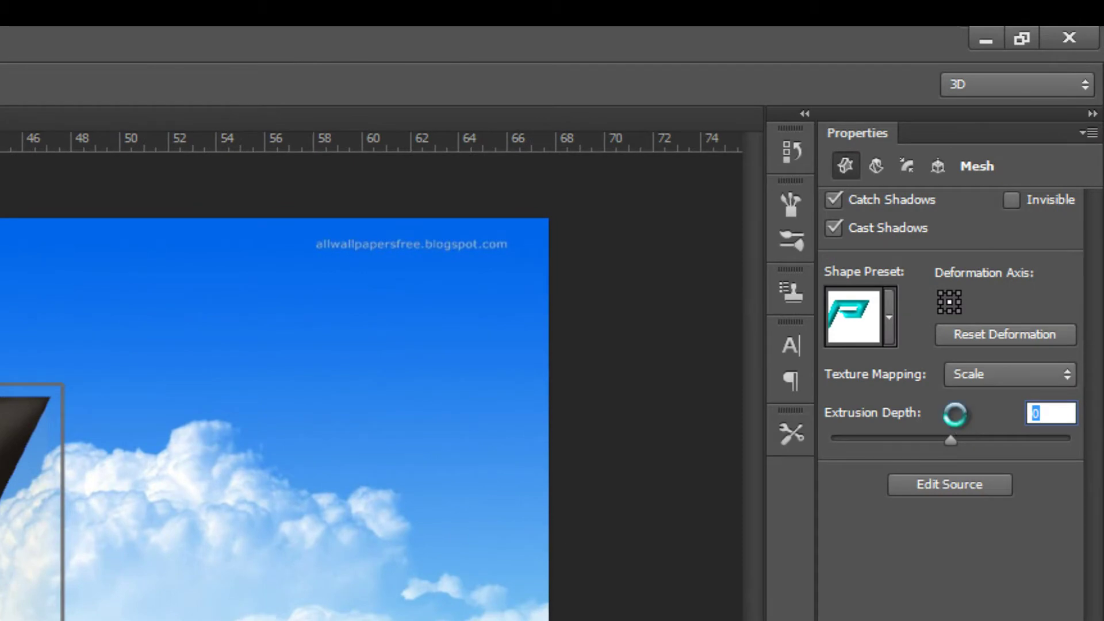
{"action": "type", "text": "370"}
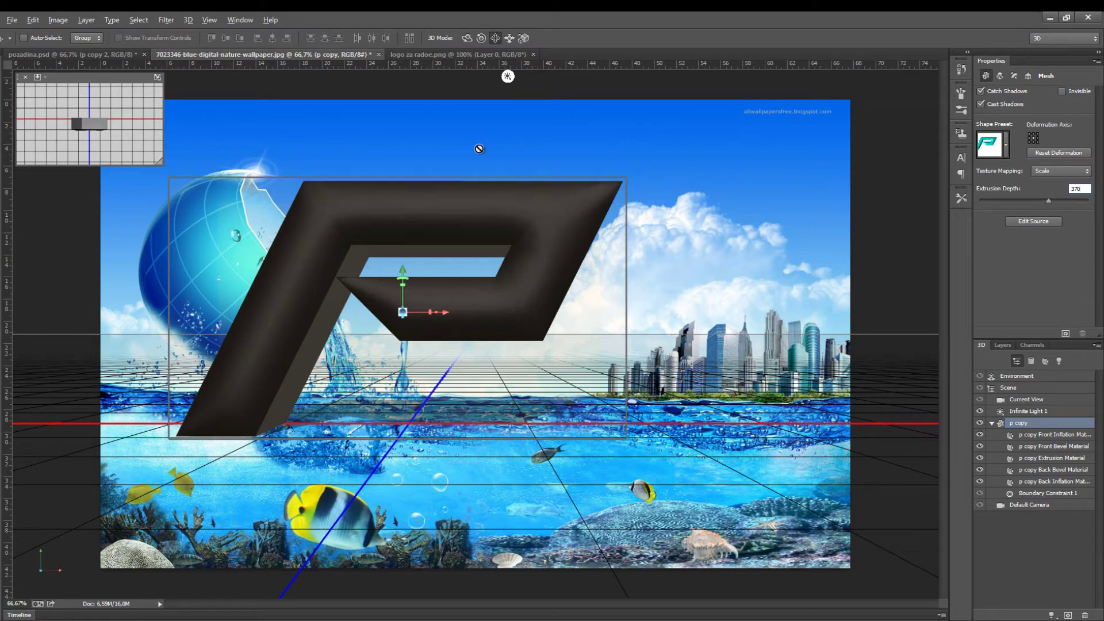
- Select Infinite Light 1 and drag it to light the P from a new angle
{"action": "left_click", "coordinate": [507, 77]}
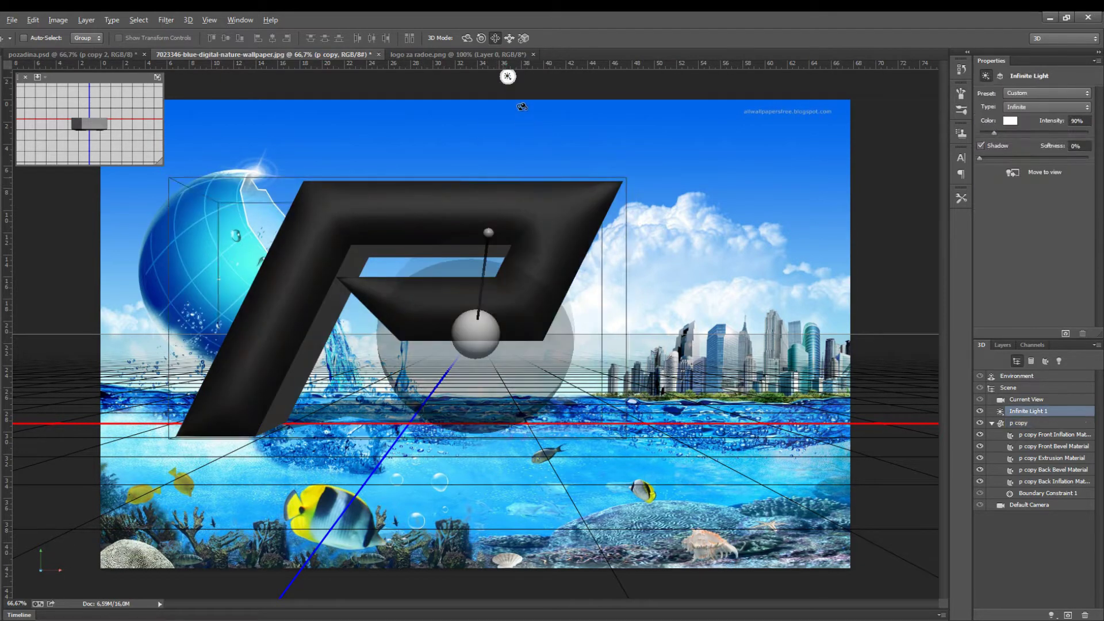
{"action": "mouse_move", "coordinate": [480, 256]}
{"action": "left_mouse_down"}
{"action": "mouse_move", "coordinate": [469, 322]}
{"action": "mouse_move", "coordinate": [536, 386]}
{"action": "mouse_move", "coordinate": [415, 393]}
{"action": "mouse_move", "coordinate": [452, 396]}
{"action": "left_mouse_up"}
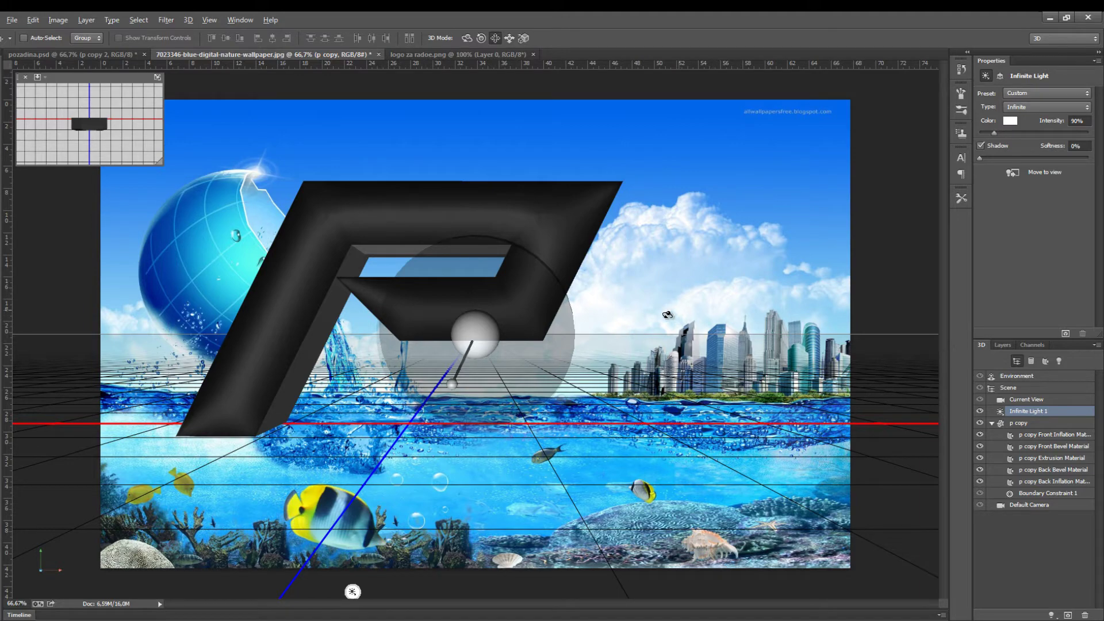
- Rasterize the 3D p copy layer into an ordinary pixel layer
{"action": "left_click", "coordinate": [1003, 344]}
{"action": "right_click", "coordinate": [1037, 405]}
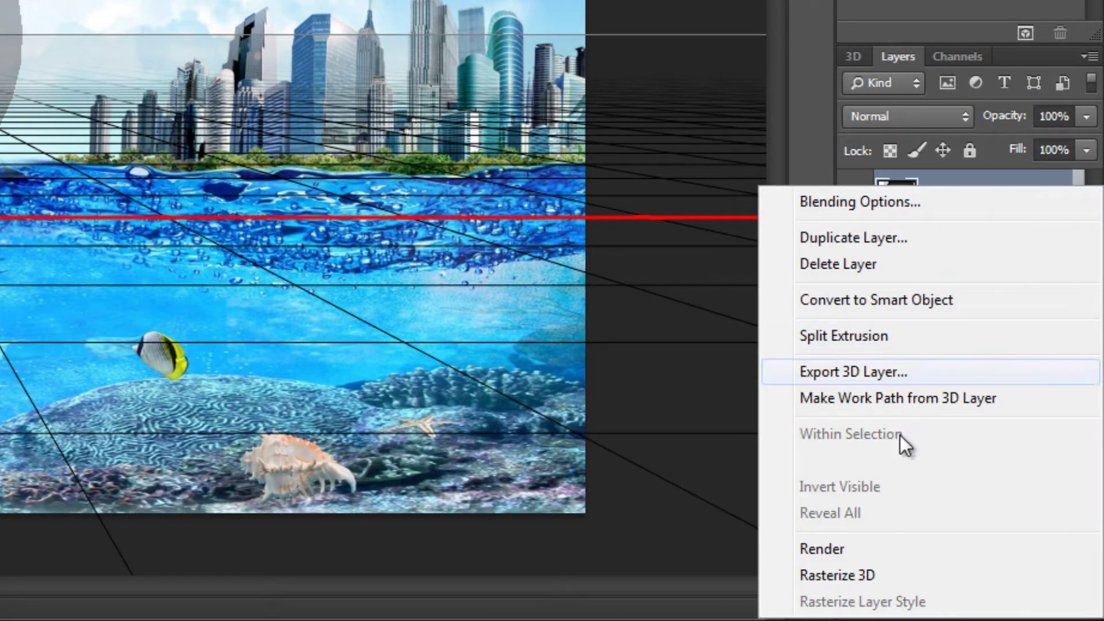
{"action": "left_click", "coordinate": [855, 574]}
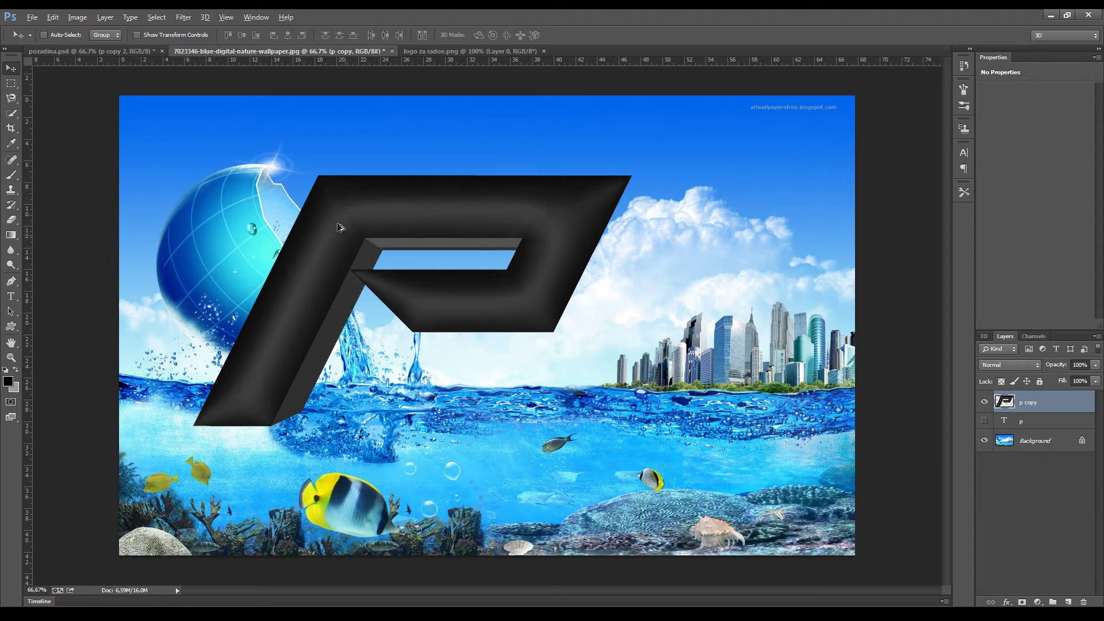
- Zoom in on the flattened P's edges, then zoom back out to the whole composition
{"action": "key", "text": "alt"}
{"action": "left_click", "coordinate": [8, 69]}
{"action": "key", "text": "super+space"}
{"action": "key", "text": "alt"}
{"action": "key", "text": "alt"}
{"action": "left_click", "coordinate": [11, 357]}
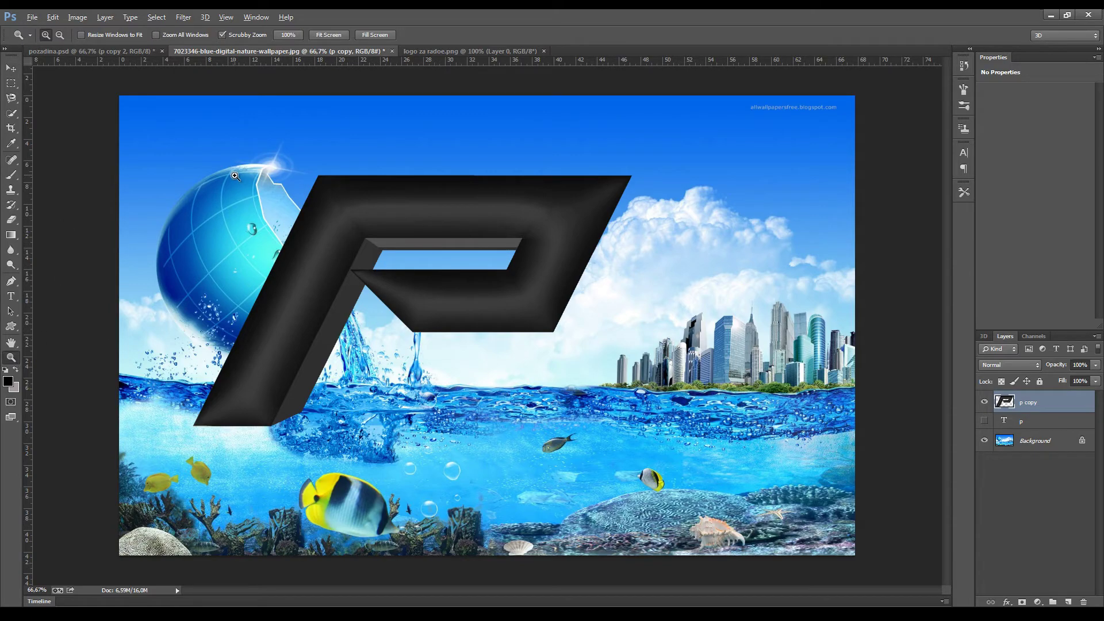
{"action": "left_click_drag", "start_coordinate": [242, 183], "coordinate": [360, 207]}
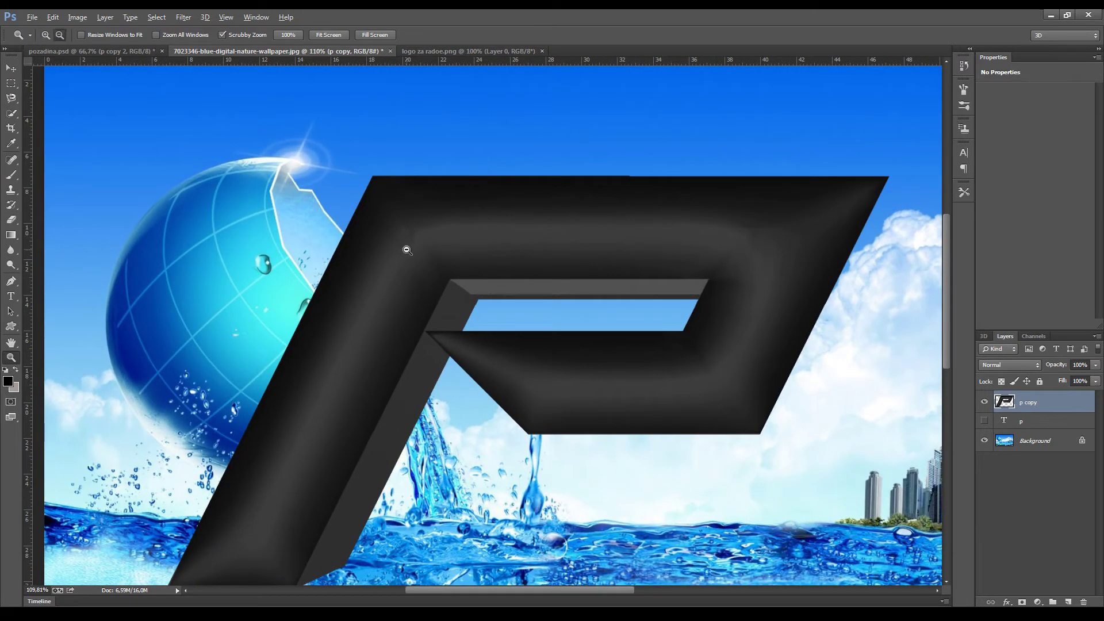
{"action": "left_click_drag", "start_coordinate": [414, 251], "coordinate": [404, 270]}
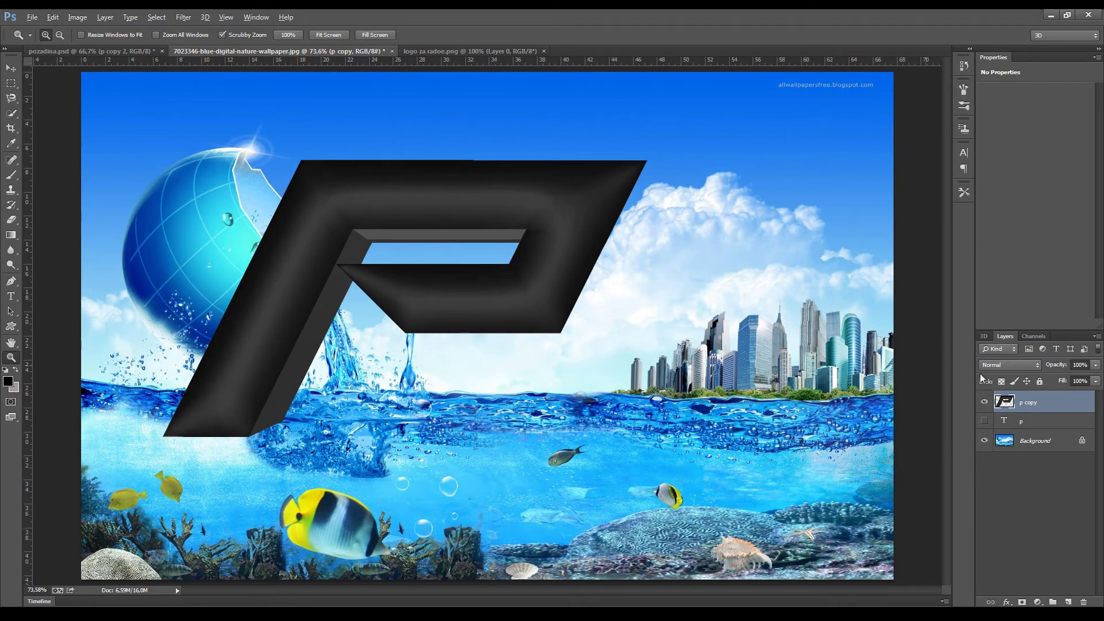
- Rasterize p copy, then undo it so the P stays a 3D layer
{"action": "left_click", "coordinate": [1035, 402]}
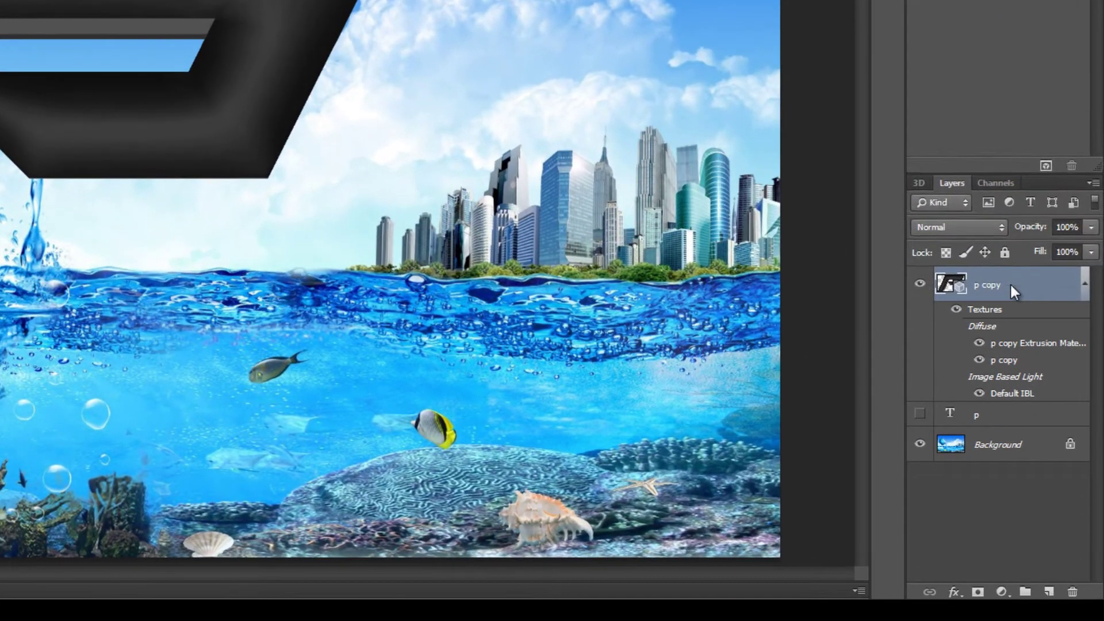
{"action": "right_click", "coordinate": [1011, 286]}
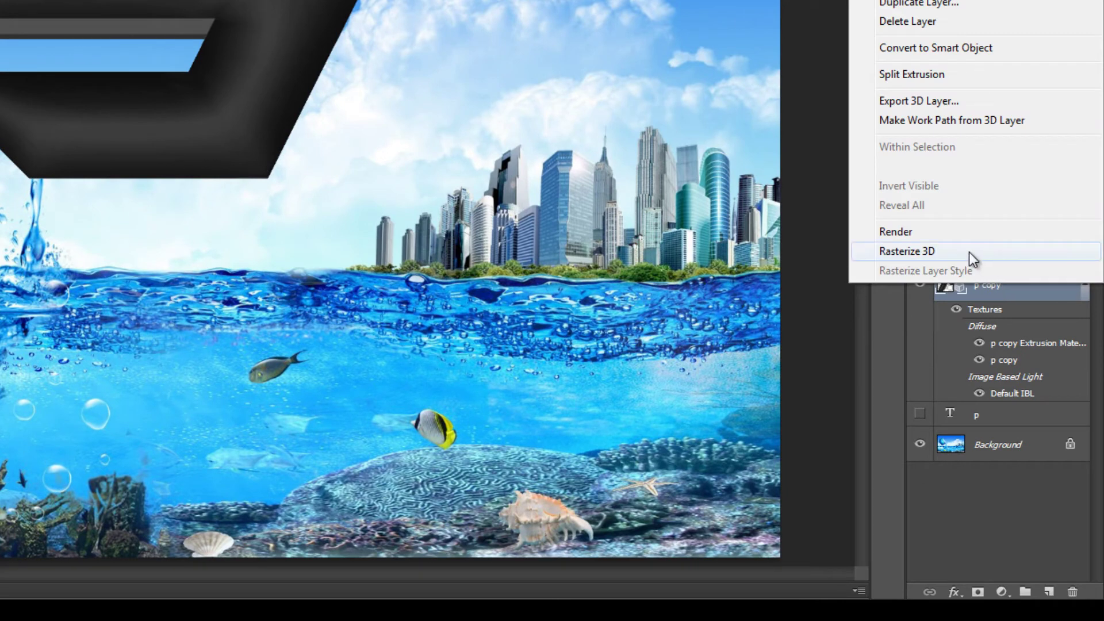
{"action": "left_click", "coordinate": [968, 252]}
{"action": "right_click", "coordinate": [980, 277]}
{"action": "key", "text": "Escape"}
{"action": "key", "text": "ctrl+z"}
- Render the 3D P layer and dismiss the performance warning
{"action": "right_click", "coordinate": [991, 283]}
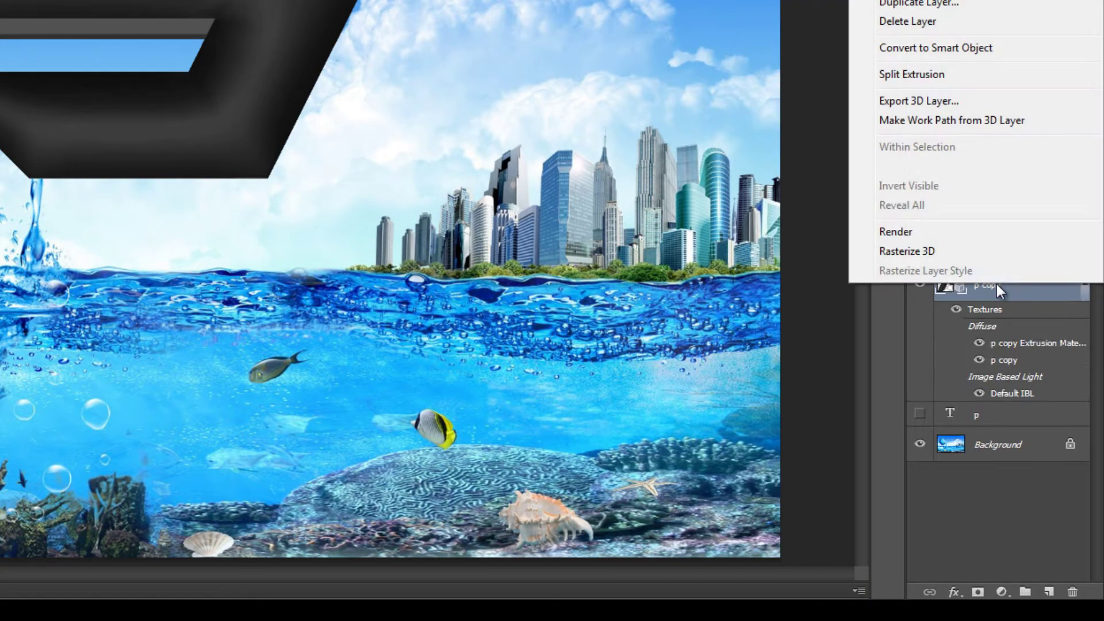
{"action": "left_click", "coordinate": [942, 232]}
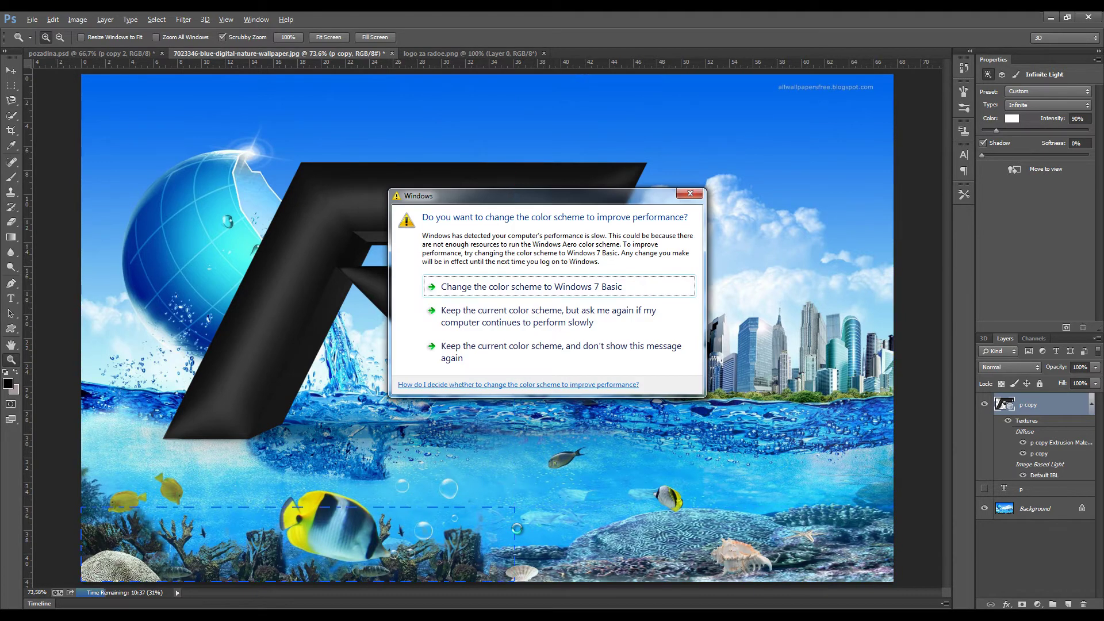
{"action": "key", "text": "Escape"}
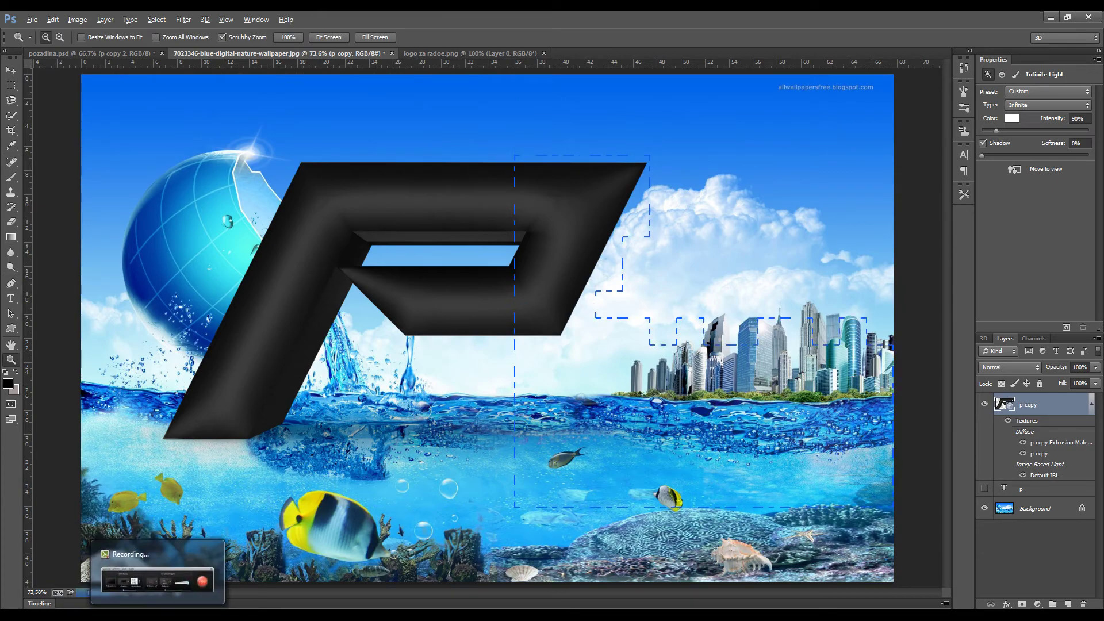
- Cancel the render, switch to the Move tool, and add an empty Layer 1
{"action": "left_click", "coordinate": [773, 522]}
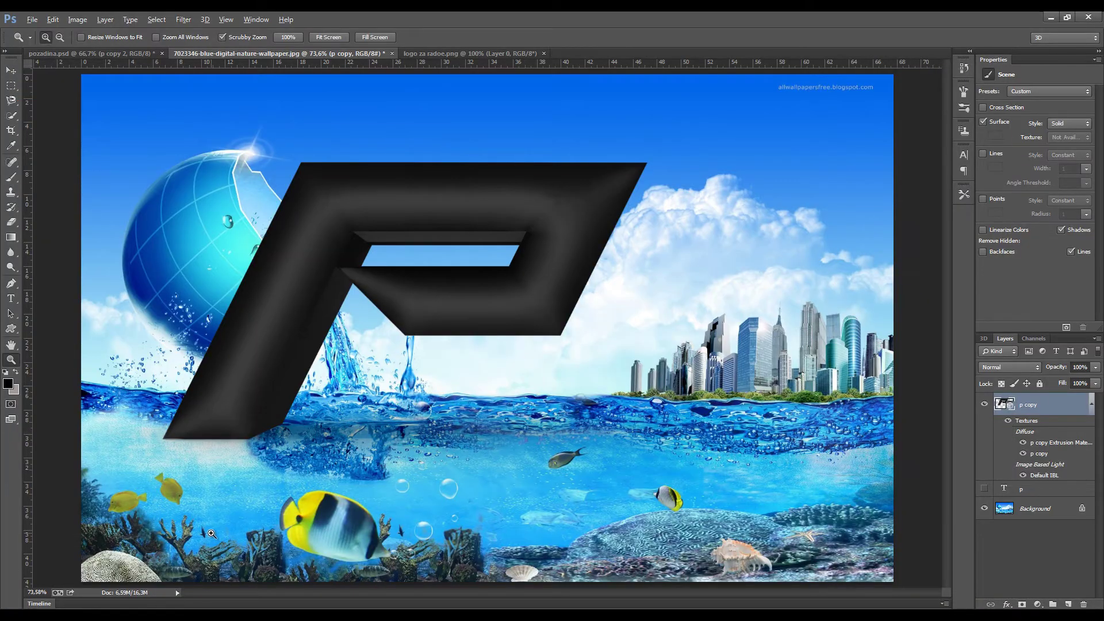
{"action": "key", "text": "v"}
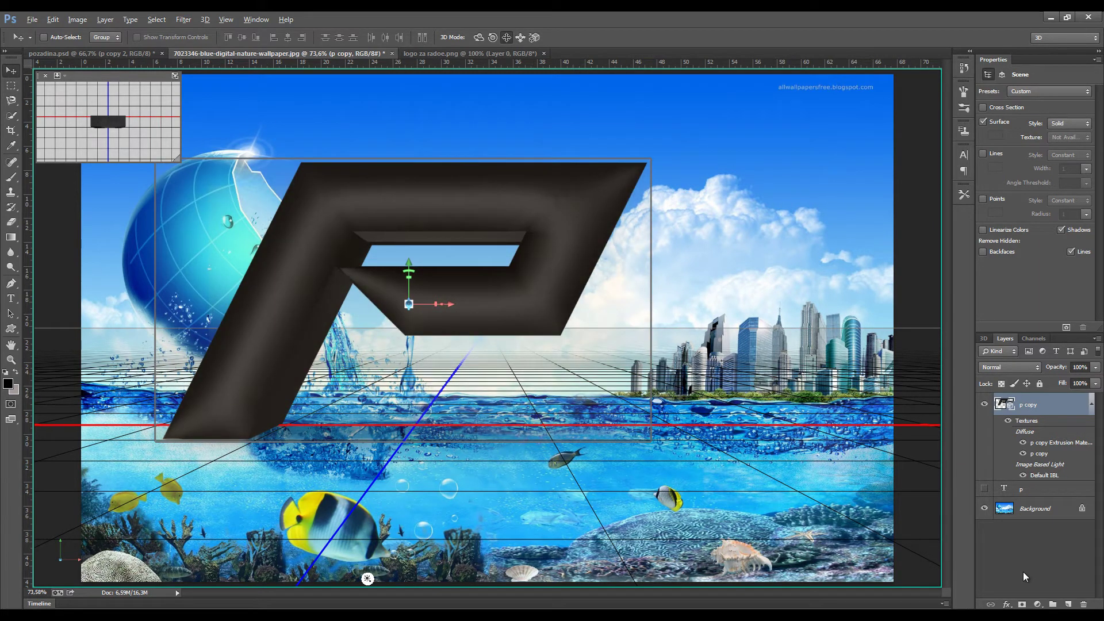
{"action": "key", "text": "ctrl+shift+n"}
{"action": "key", "text": "Return"}
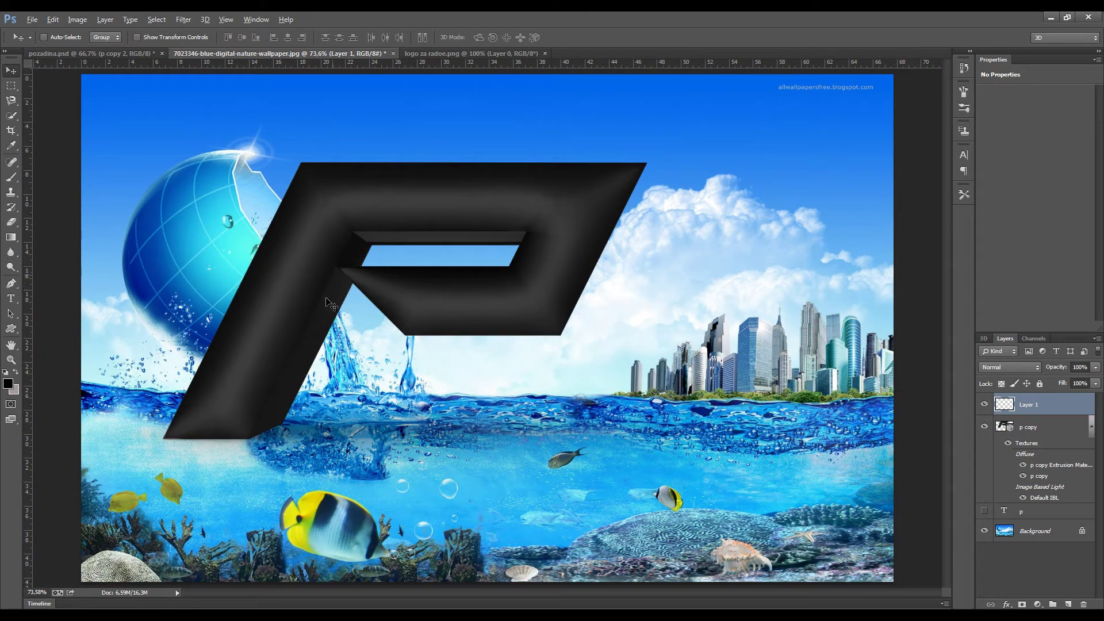
- Duplicate Background, move the copy above p copy, and clip it to the P
{"action": "left_click", "coordinate": [1047, 534]}
{"action": "key", "text": "ctrl+j"}
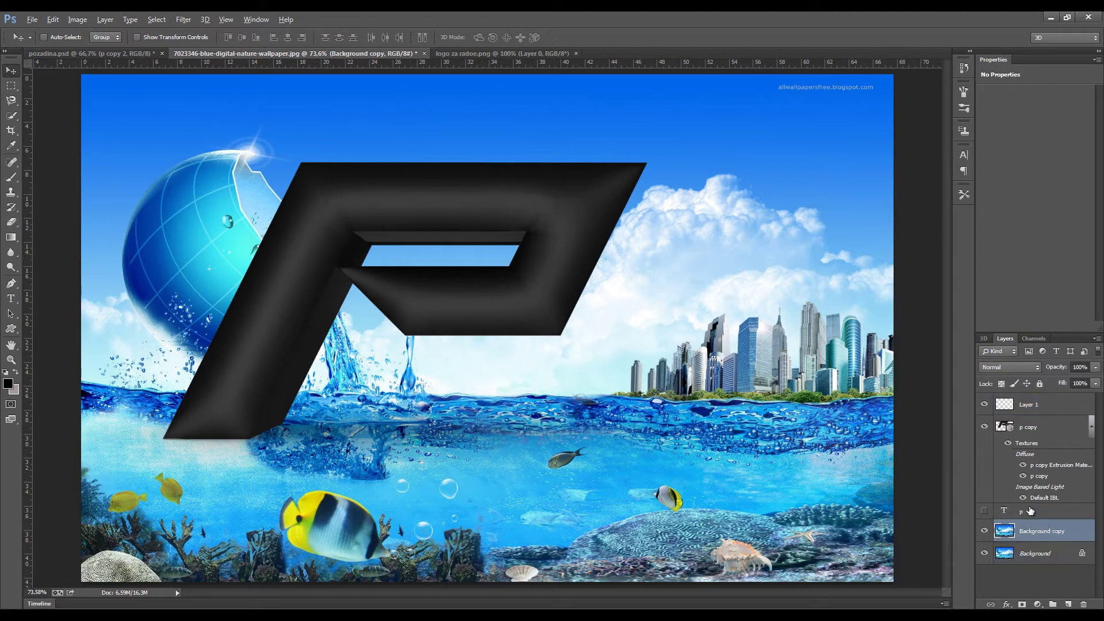
{"action": "left_click_drag", "start_coordinate": [1028, 530], "coordinate": [1038, 429]}
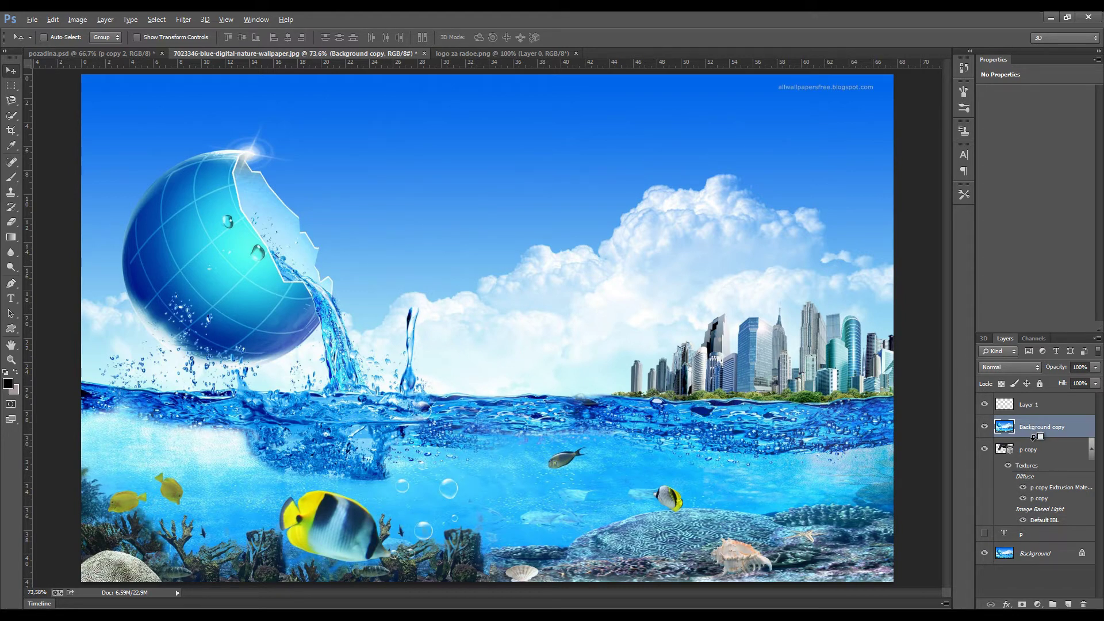
{"action": "left_click", "coordinate": [1034, 437], "text": "alt"}
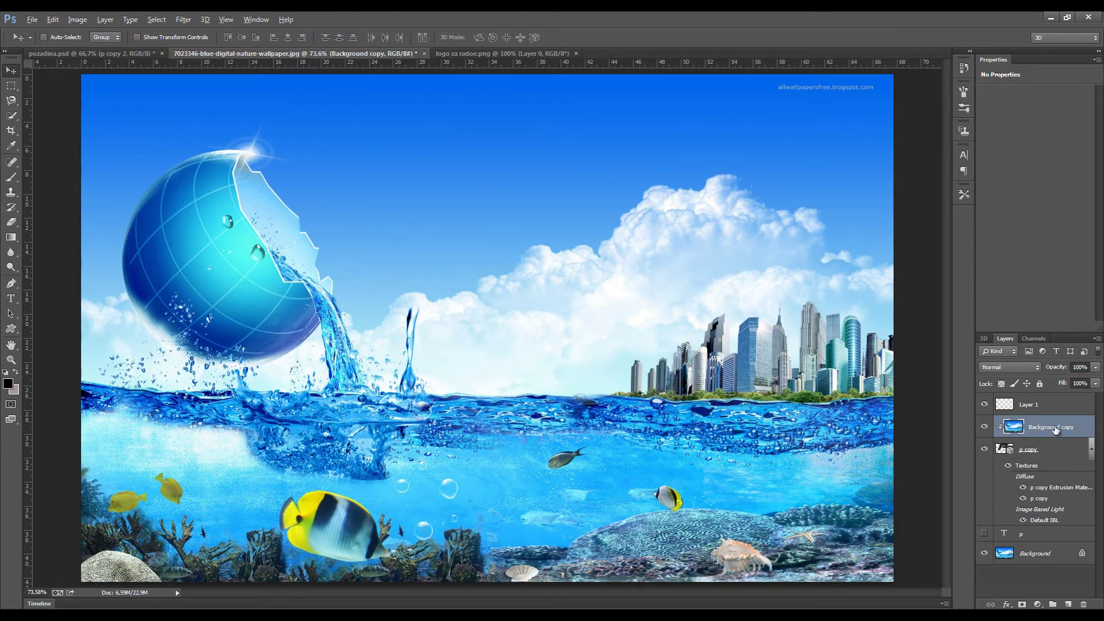
- Set the Background copy blend mode to Divide, after briefly trying Dissolve
{"action": "left_click", "coordinate": [1016, 368]}
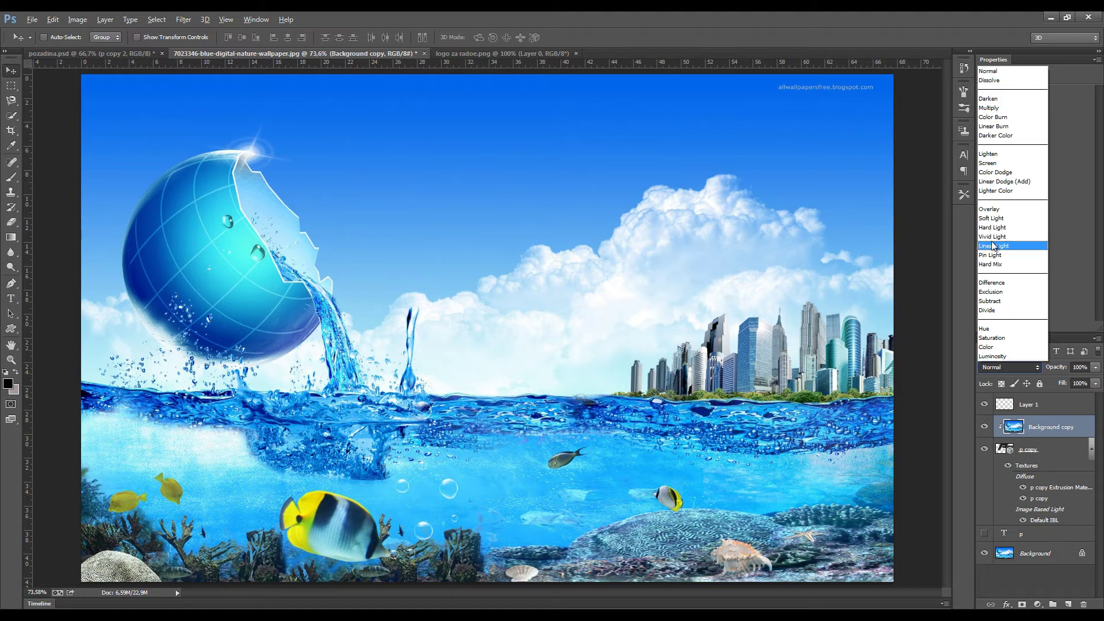
{"action": "left_click", "coordinate": [999, 81]}
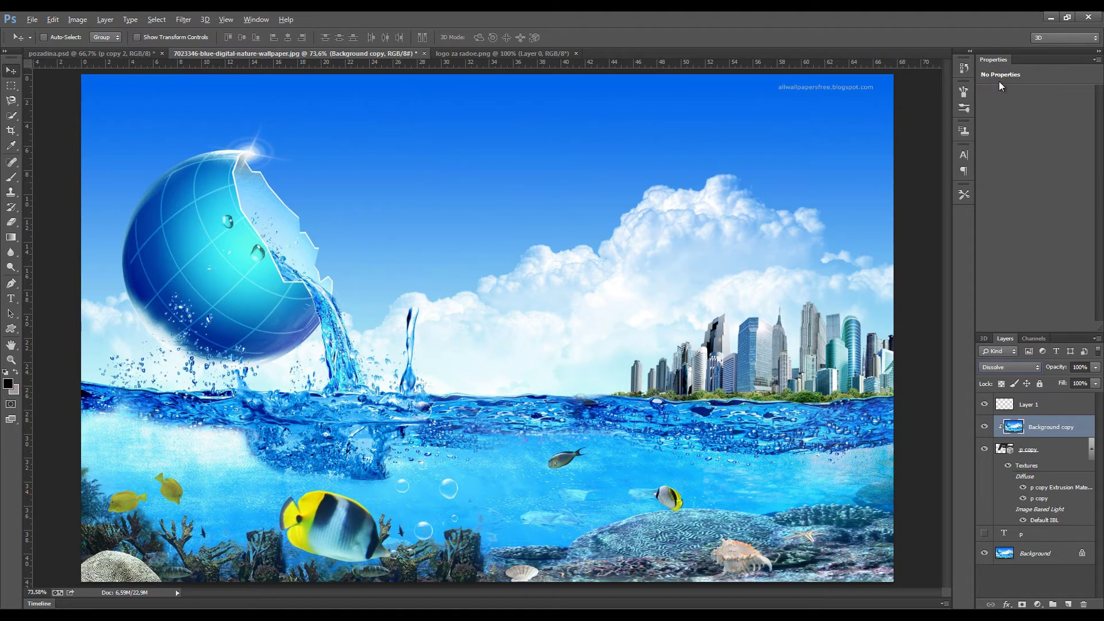
{"action": "left_click", "coordinate": [1010, 367]}
{"action": "left_click", "coordinate": [1006, 312]}
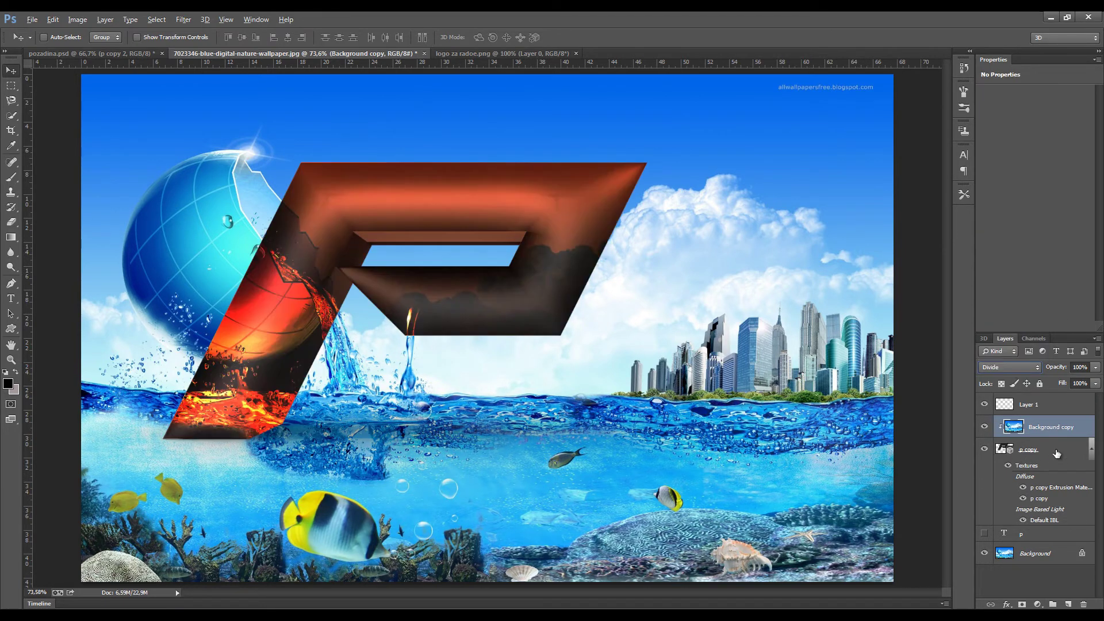
- Move the 3D P slightly lower and rotate it about -6° around Y
{"action": "left_click", "coordinate": [1057, 452]}
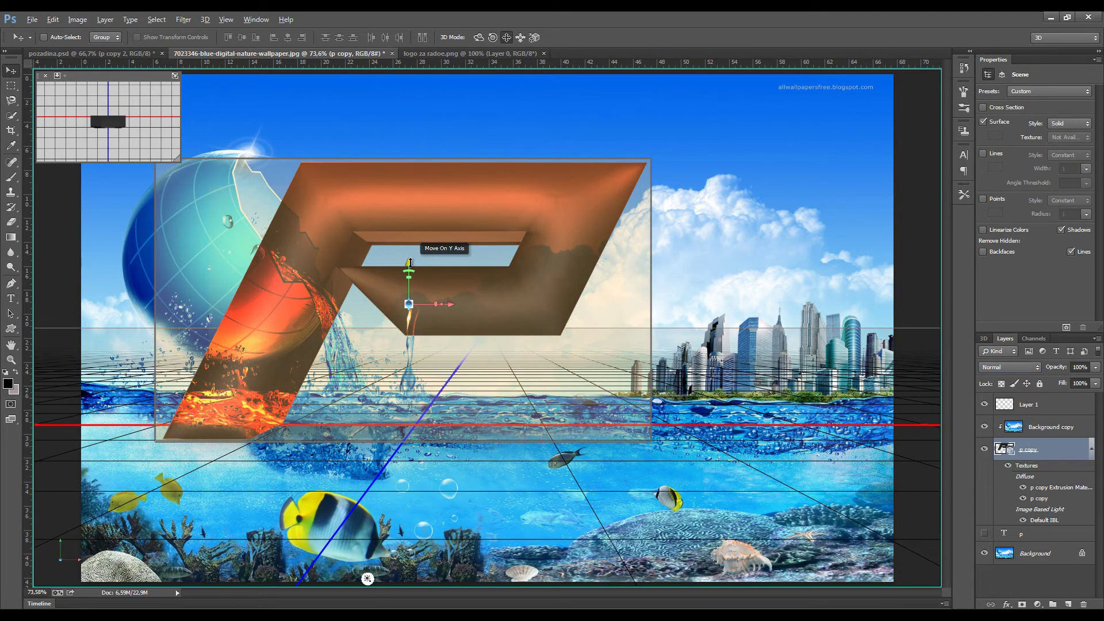
{"action": "mouse_move", "coordinate": [410, 263]}
{"action": "left_mouse_down"}
{"action": "mouse_move", "coordinate": [404, 300]}
{"action": "mouse_move", "coordinate": [407, 267]}
{"action": "left_mouse_up"}
{"action": "left_click_drag", "start_coordinate": [444, 320], "coordinate": [485, 348]}
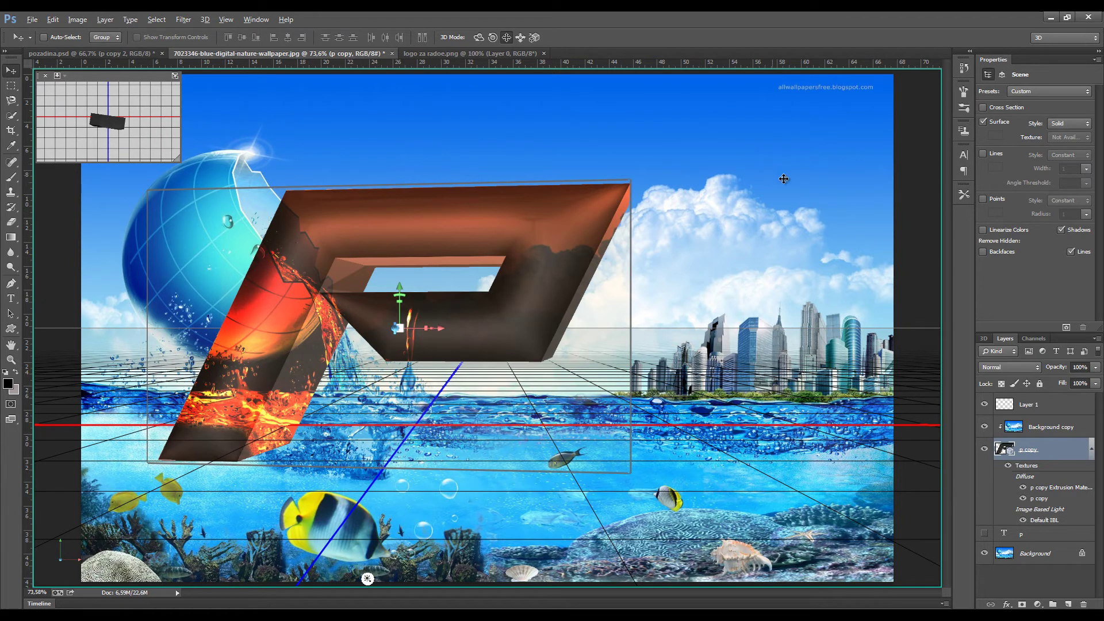
- Hide Background and toggle the p text and 3D P layers to compare
{"action": "left_click", "coordinate": [1029, 406]}
{"action": "left_click", "coordinate": [985, 553]}
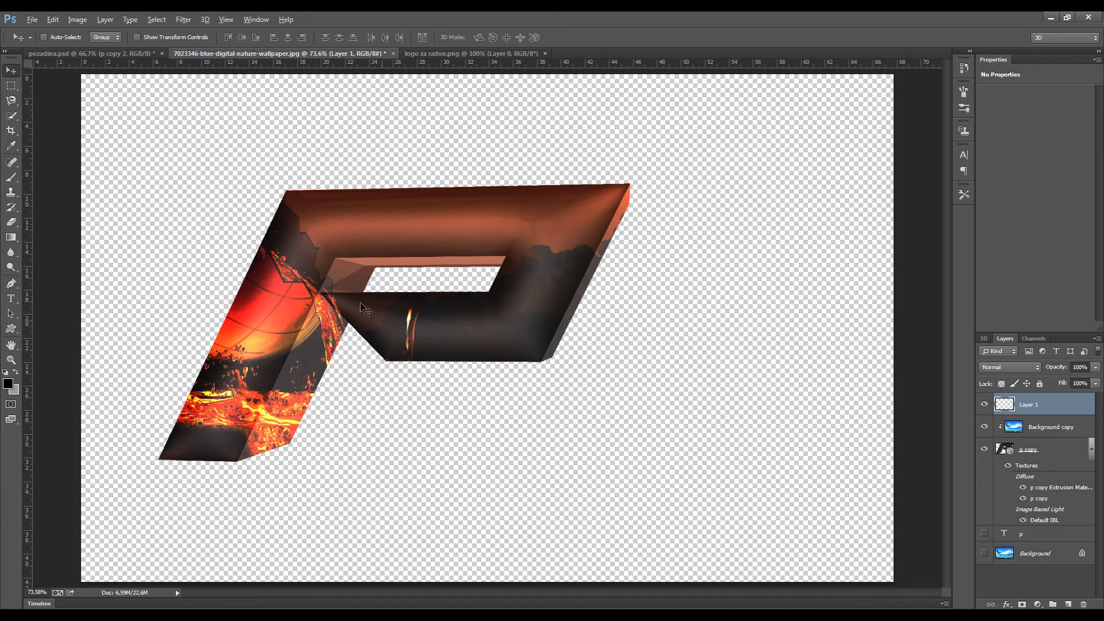
{"action": "left_click", "coordinate": [984, 535]}
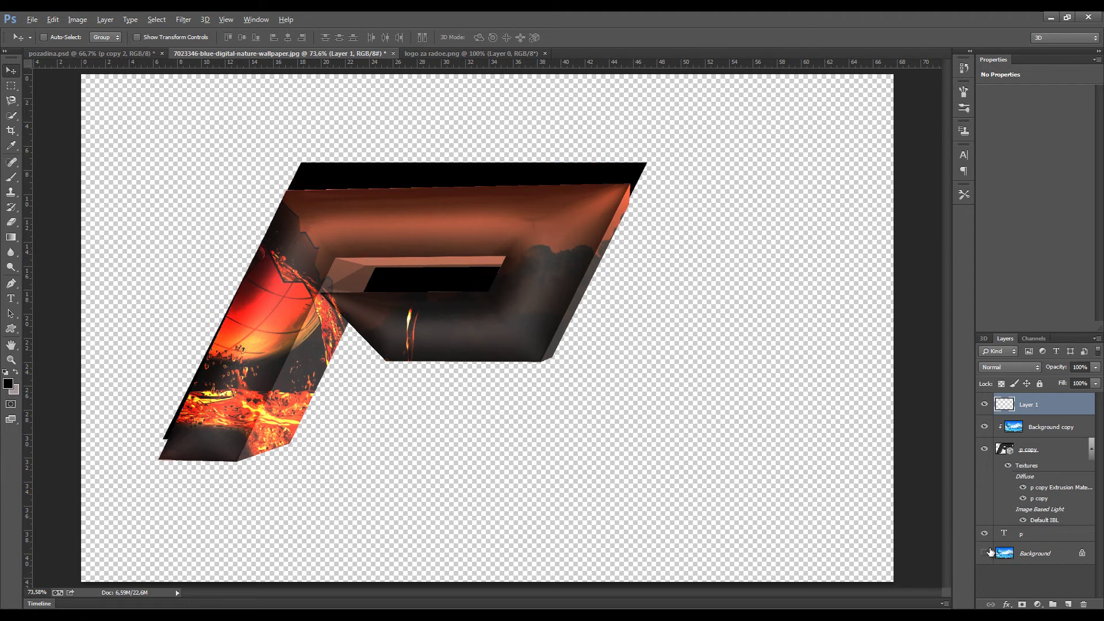
{"action": "left_click", "coordinate": [984, 534]}
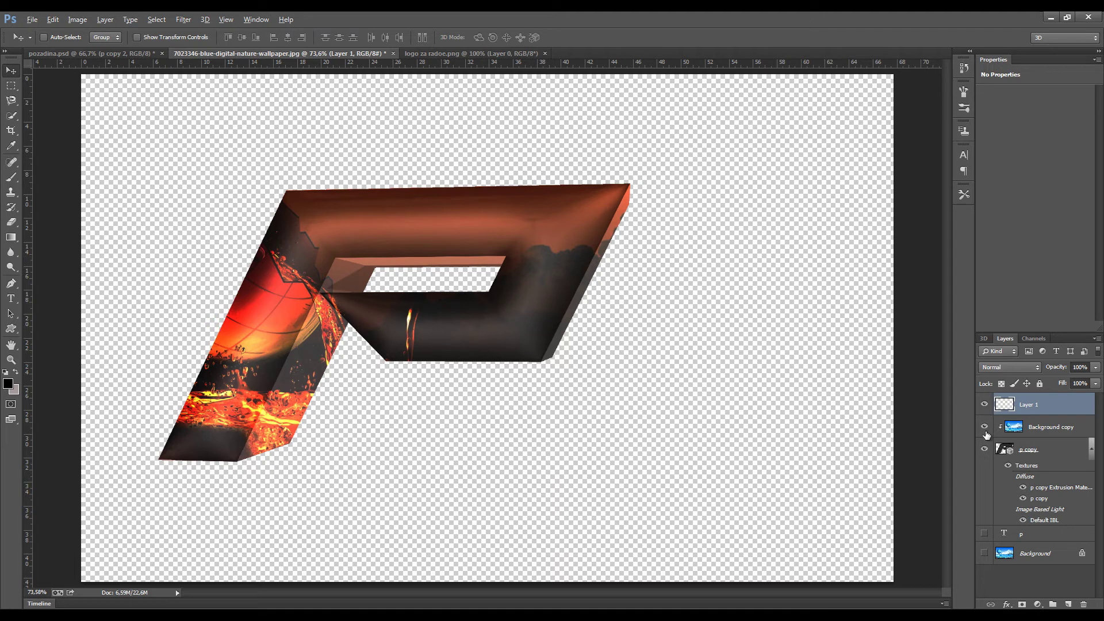
{"action": "left_click", "coordinate": [985, 449]}
{"action": "left_click", "coordinate": [984, 450]}
- Restore layer visibility with Background shown, then revert the file with F12
{"action": "left_click", "coordinate": [984, 535]}
{"action": "left_click", "coordinate": [984, 426]}
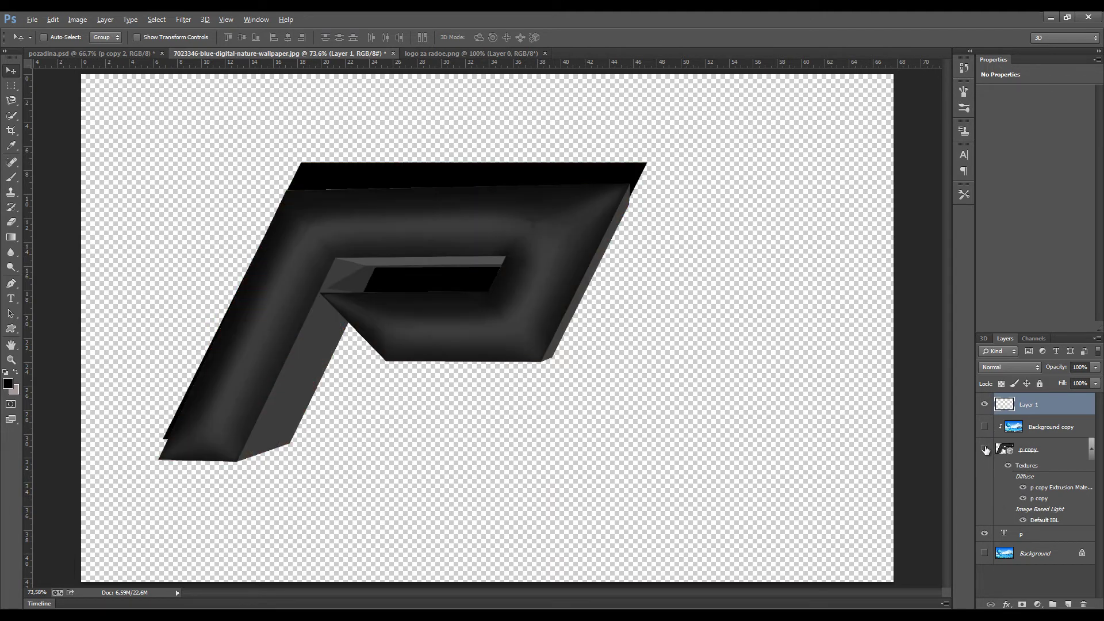
{"action": "left_click", "coordinate": [985, 449]}
{"action": "left_click_drag", "start_coordinate": [987, 430], "coordinate": [984, 449]}
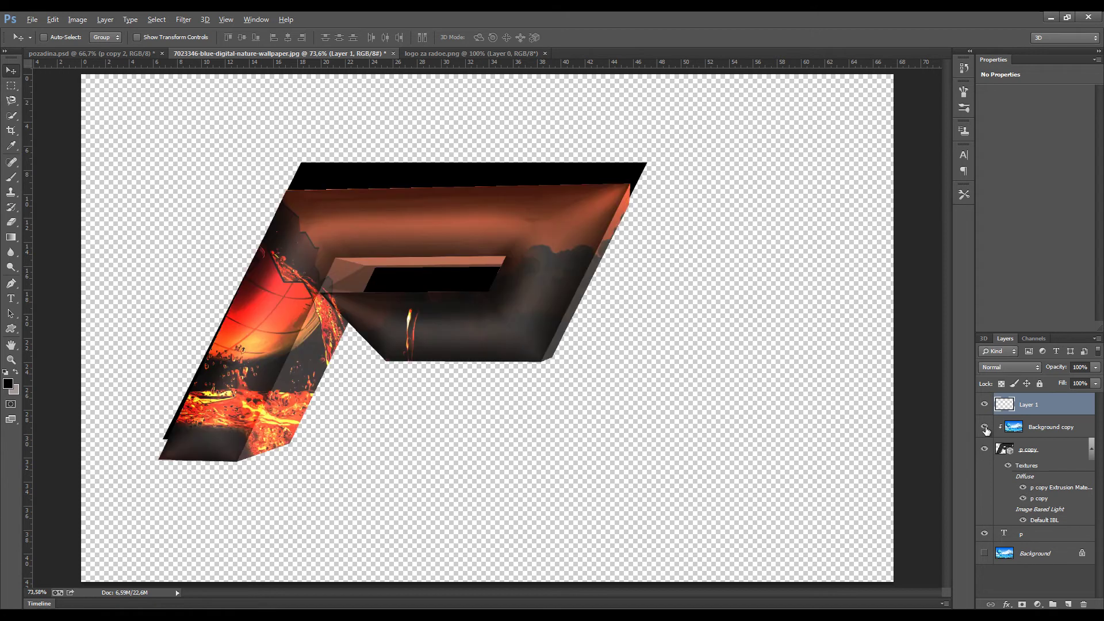
{"action": "left_click", "coordinate": [983, 533]}
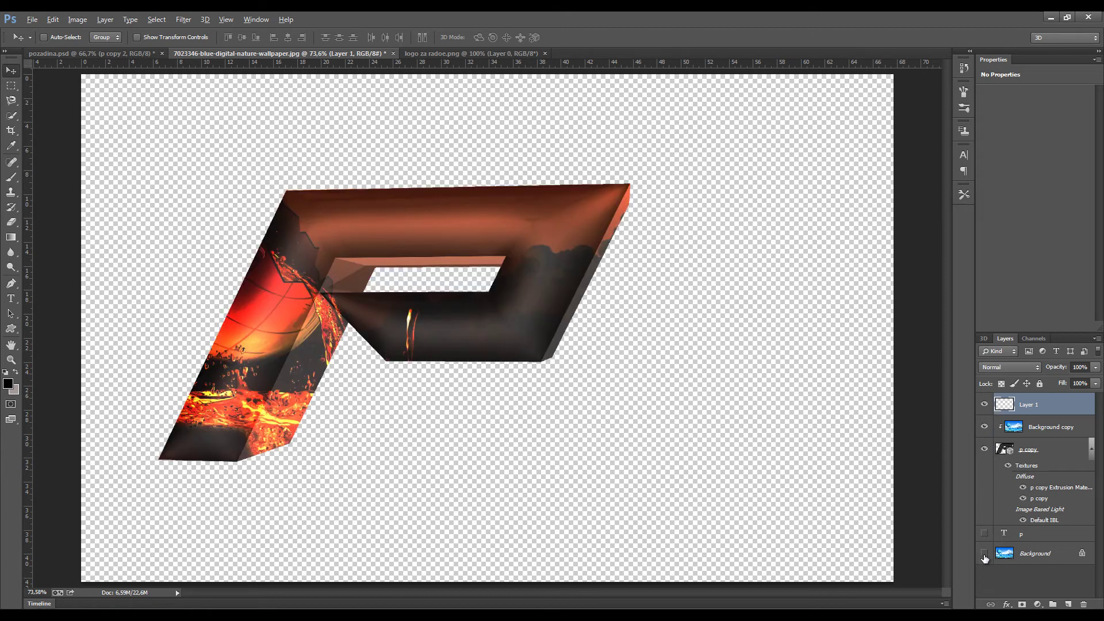
{"action": "left_click", "coordinate": [984, 553]}
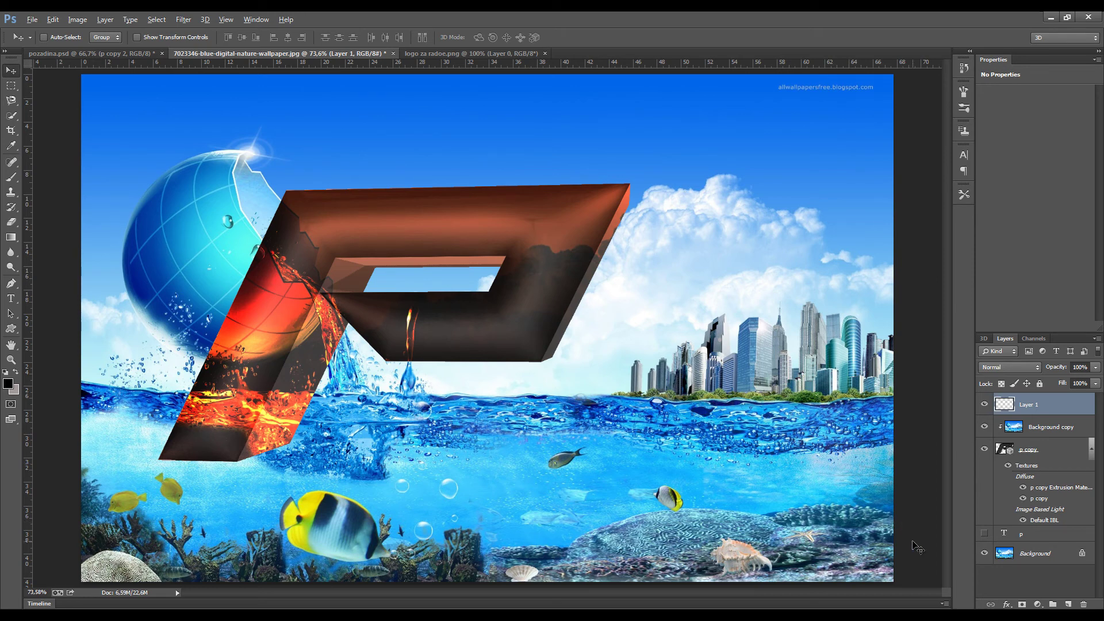
{"action": "key", "text": "F12"}
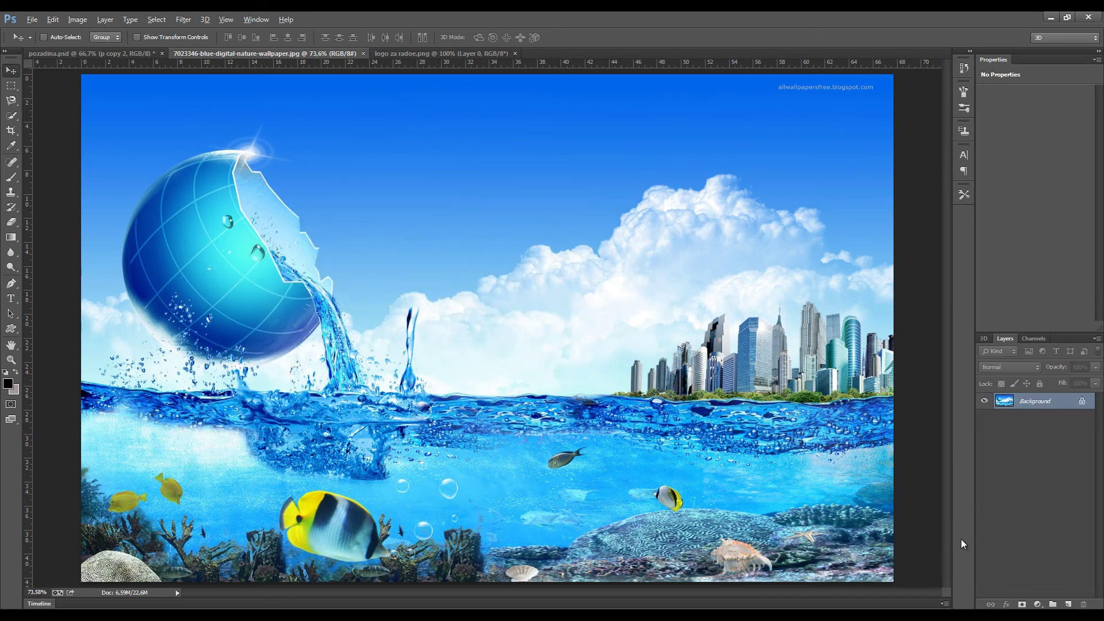